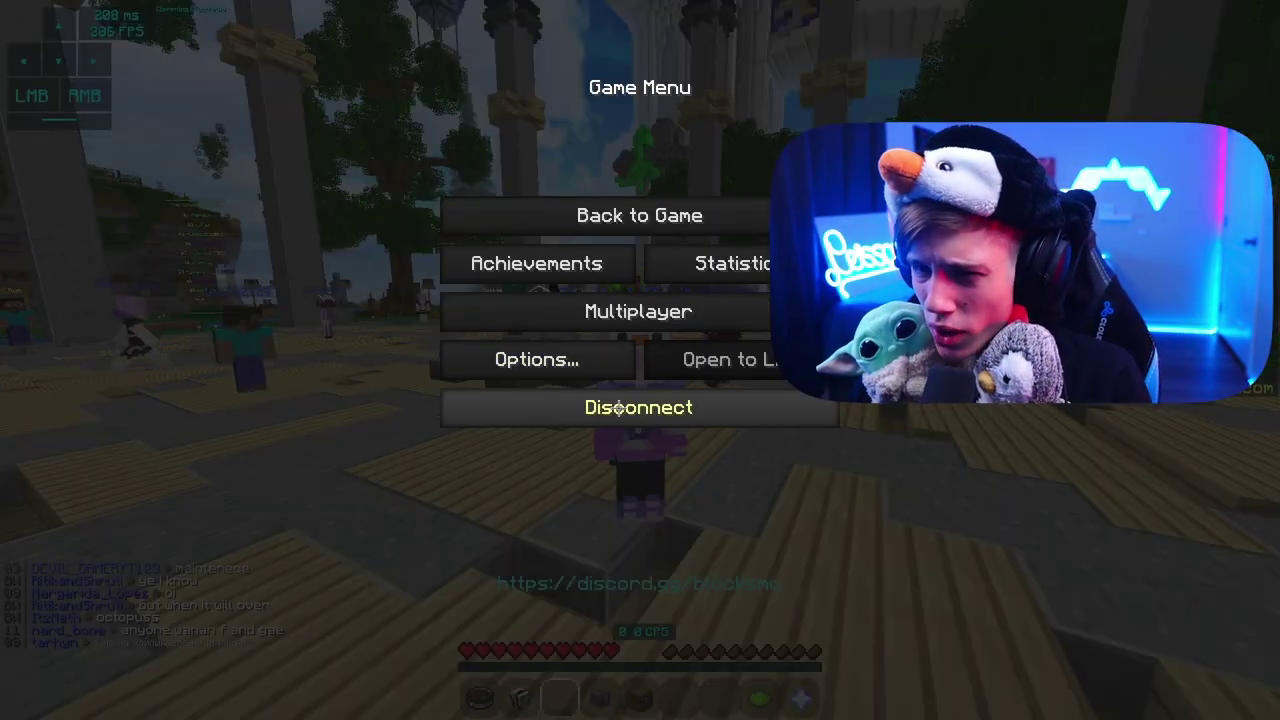
Step: Disconnect from the multiplayer server and view the custom bed in the single-player world from several sides
left_click(619, 407)
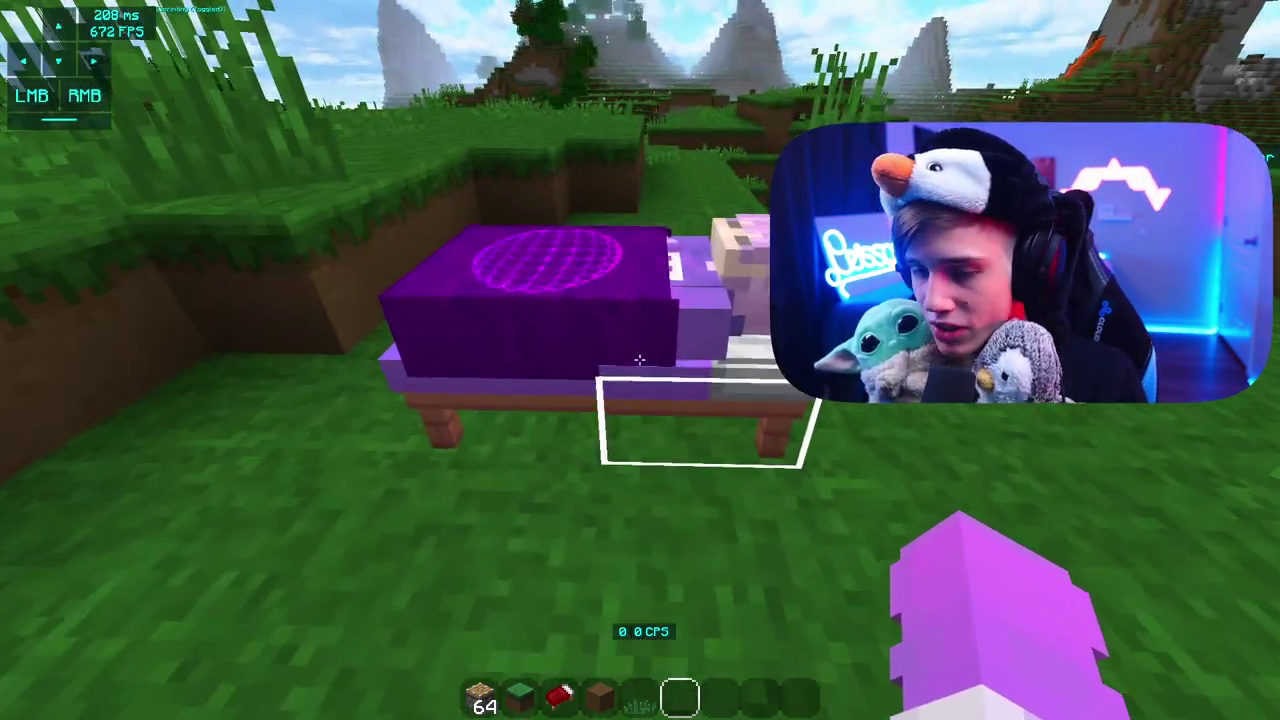
key("w")
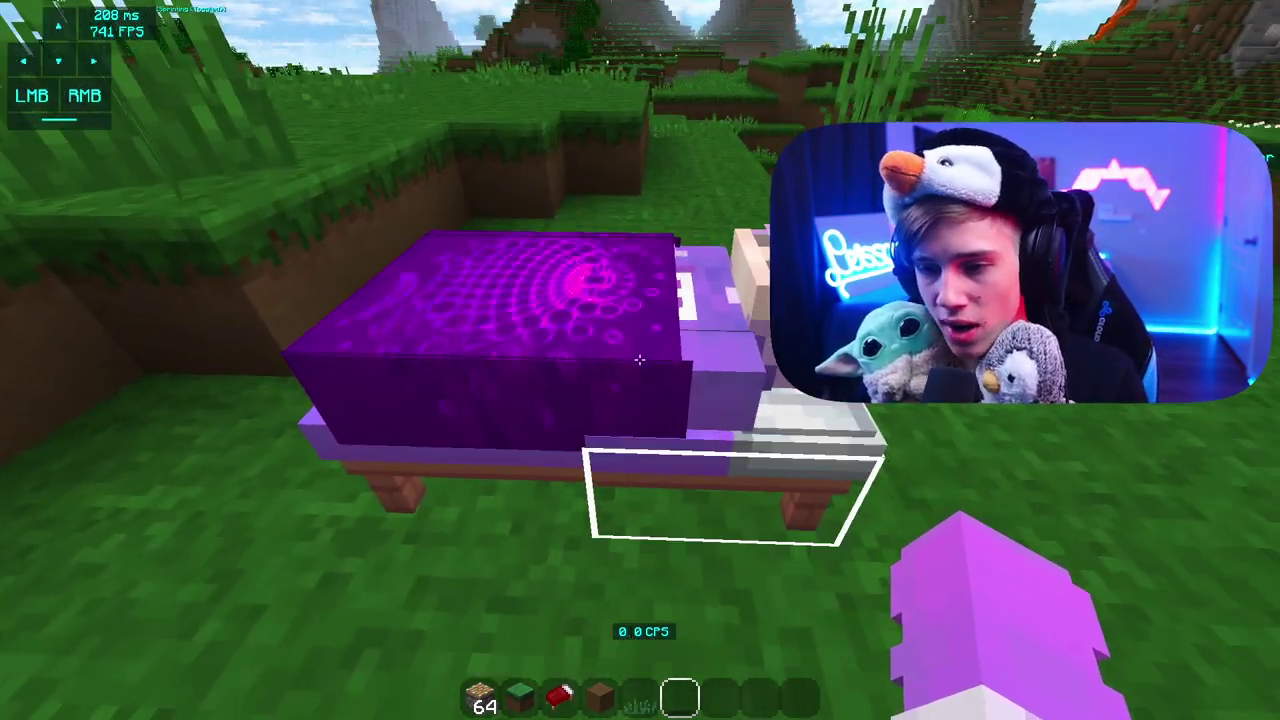
key("d")
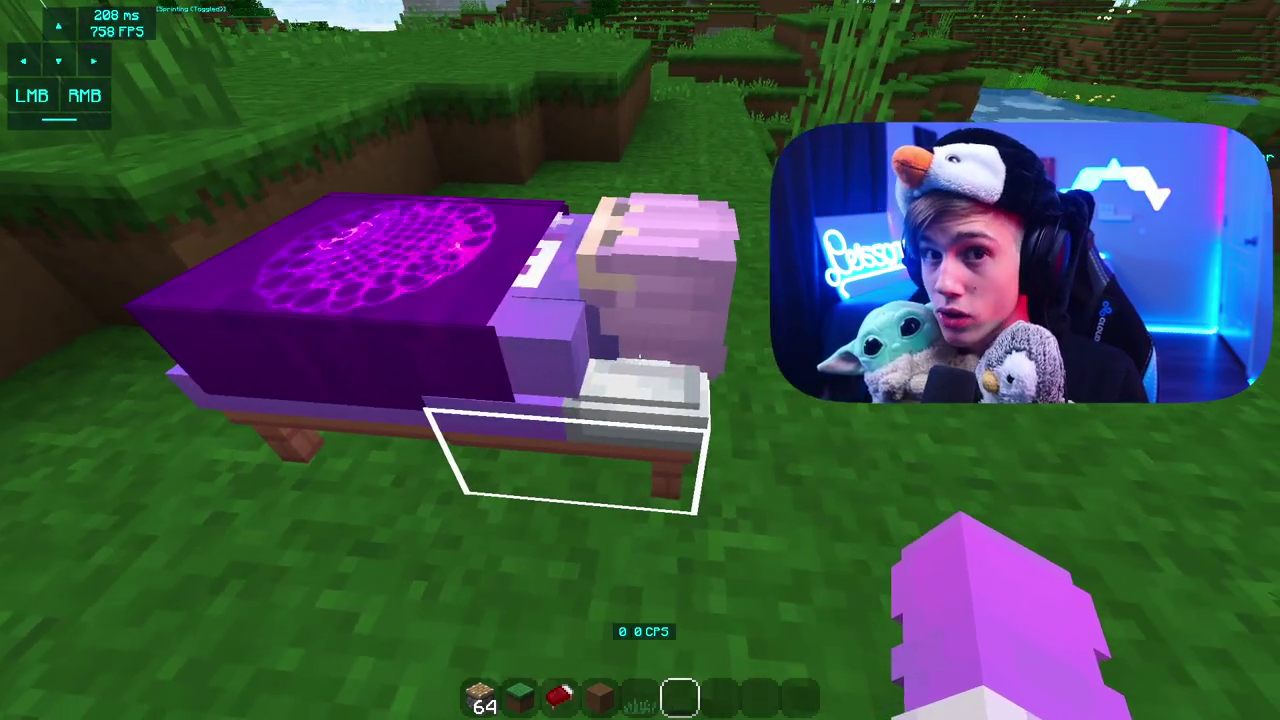
key("s")
Step: Open the resource pack folder from the game's resource pack options
key("Escape")
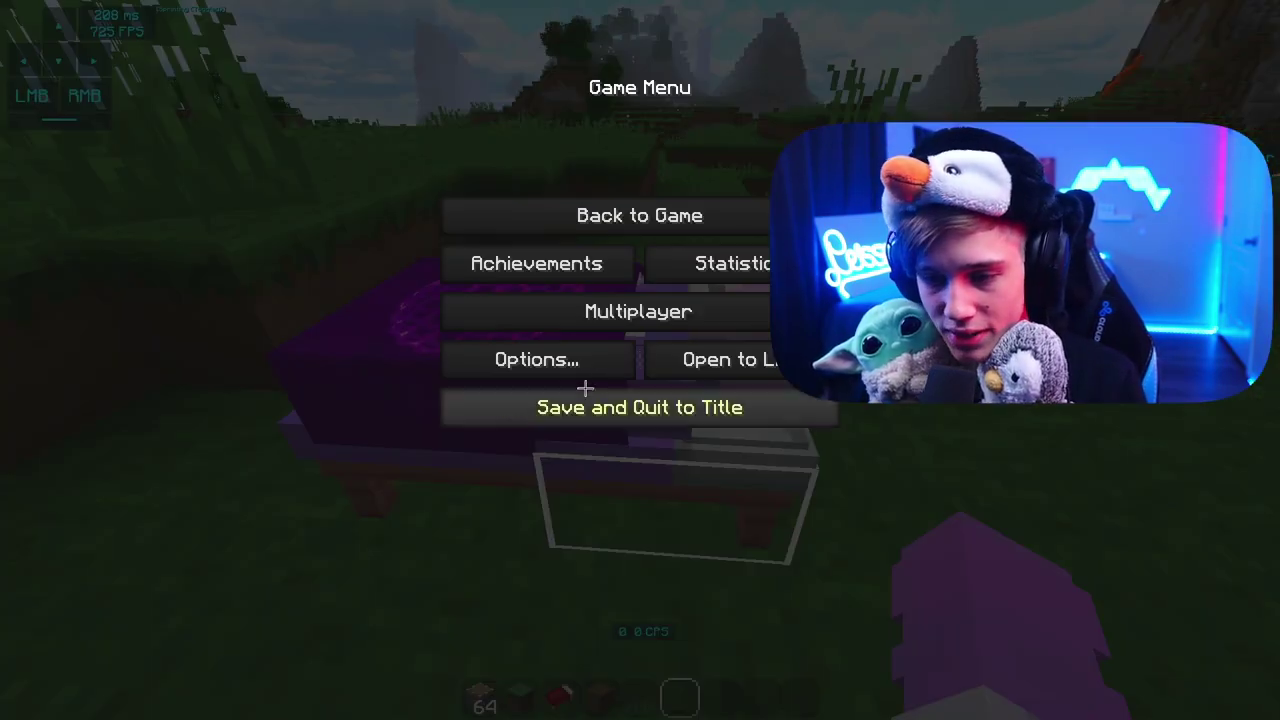
left_click(588, 368)
left_click(537, 420)
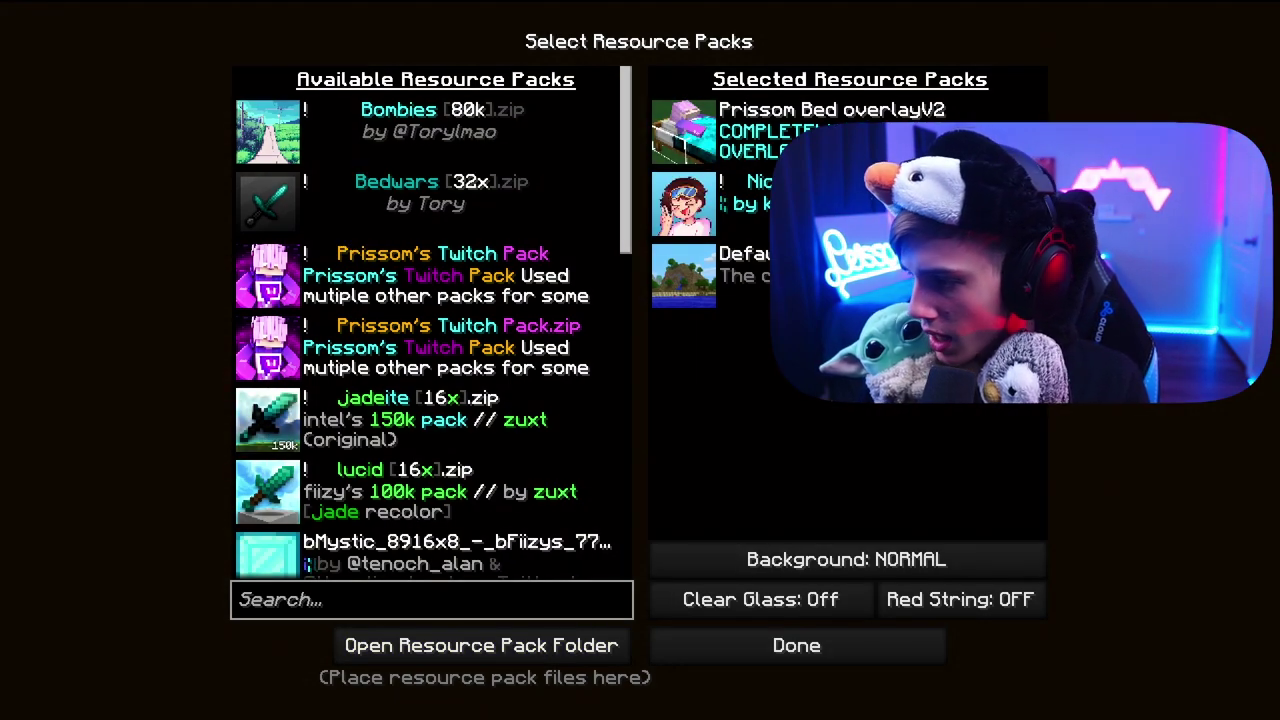
left_click(481, 645)
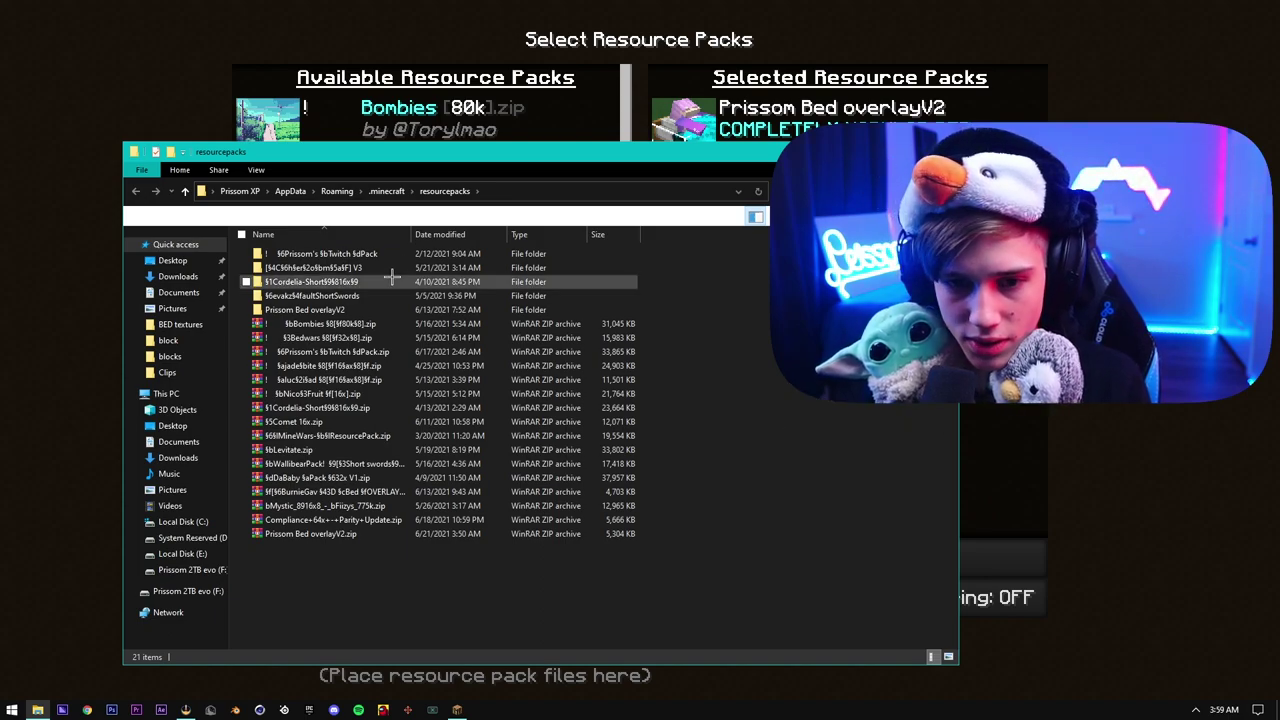
Step: Open the Prissom Bed overlayV2.zip archive in WinRAR
left_click(340, 296)
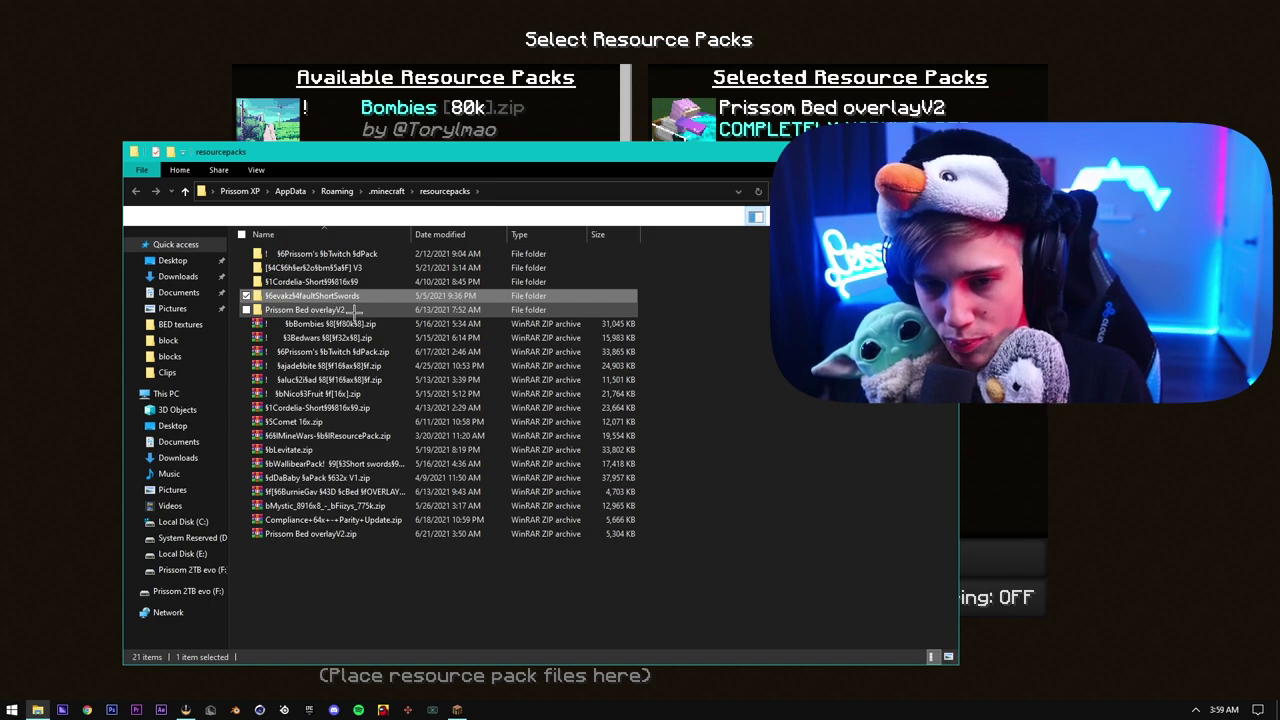
left_click(352, 310)
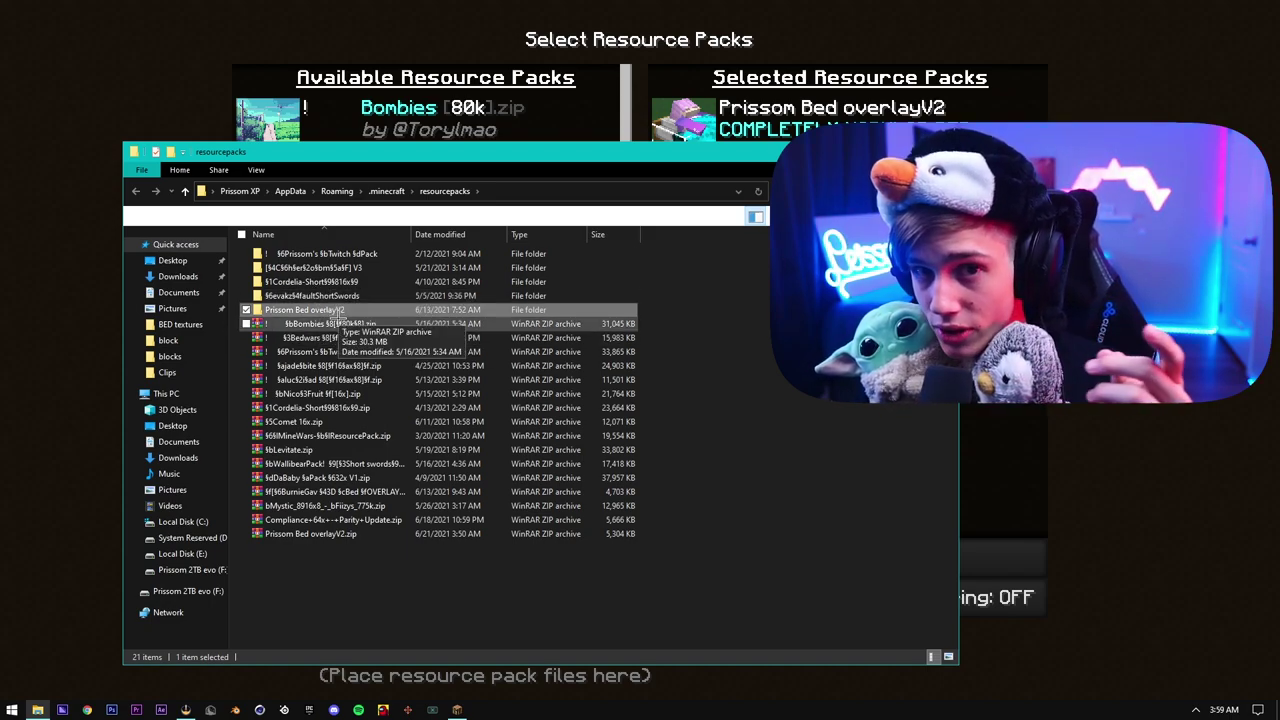
left_click(350, 534)
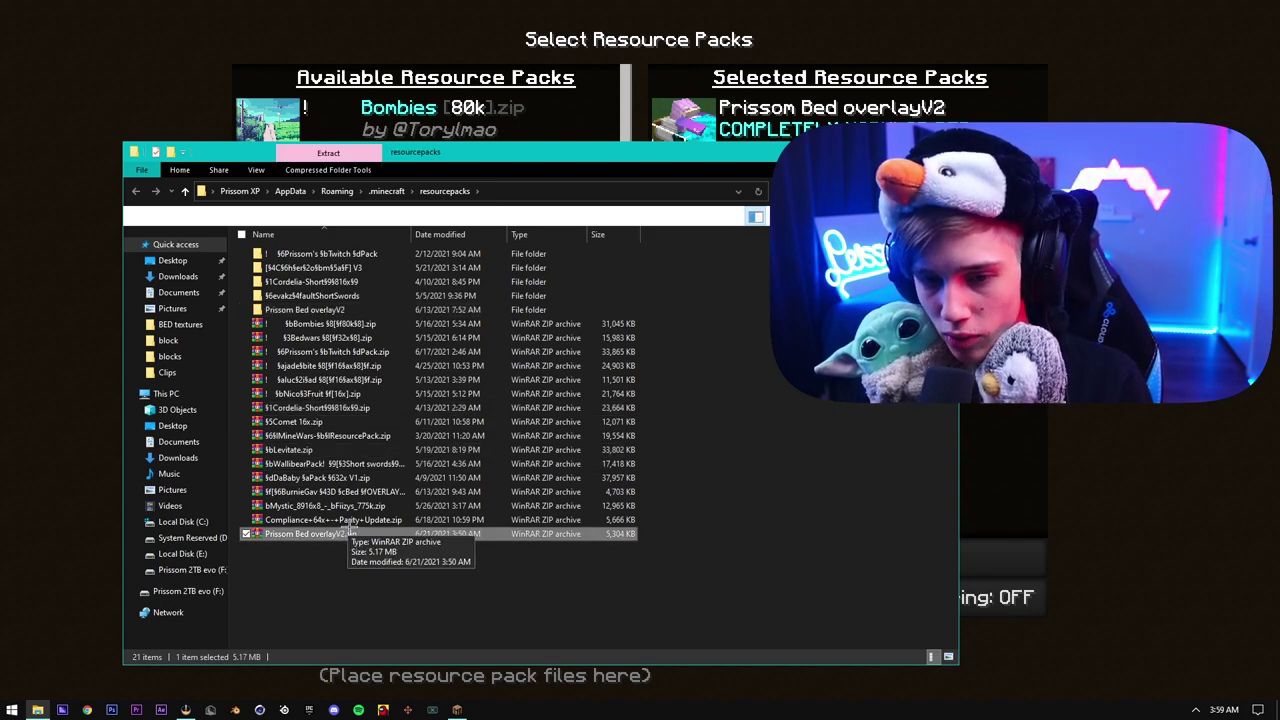
right_click(376, 533)
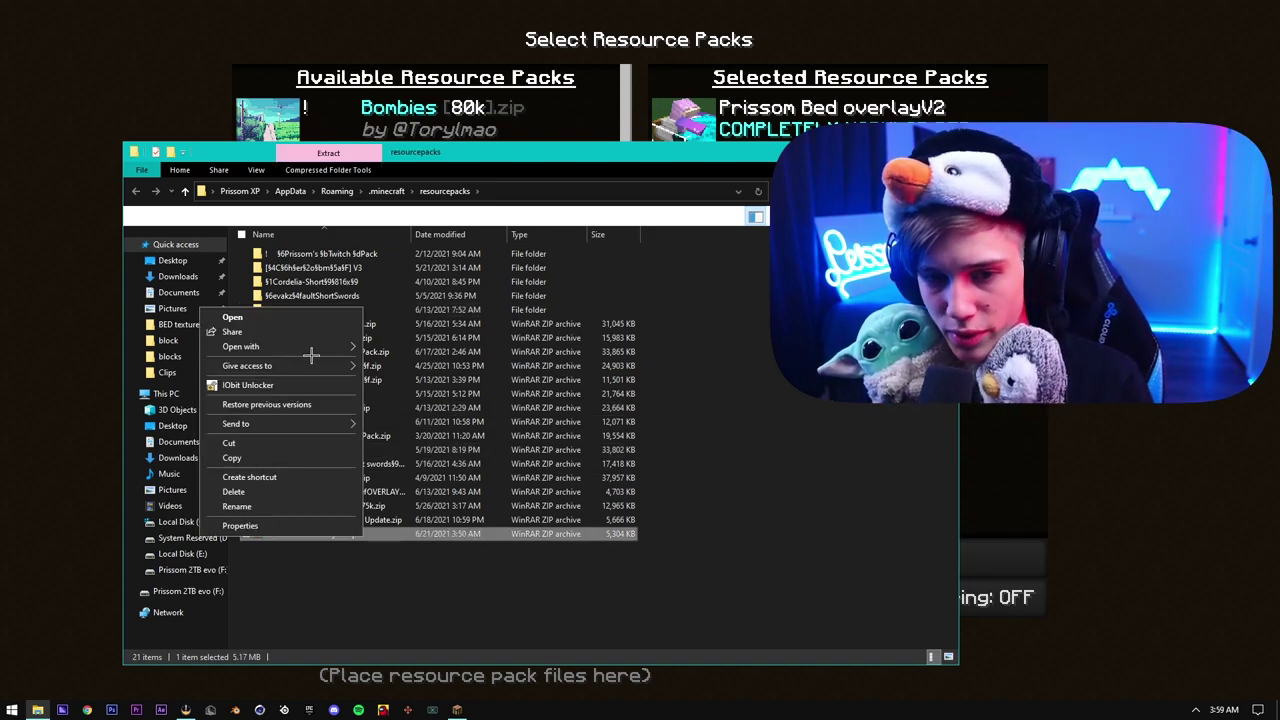
mouse_move(338, 346)
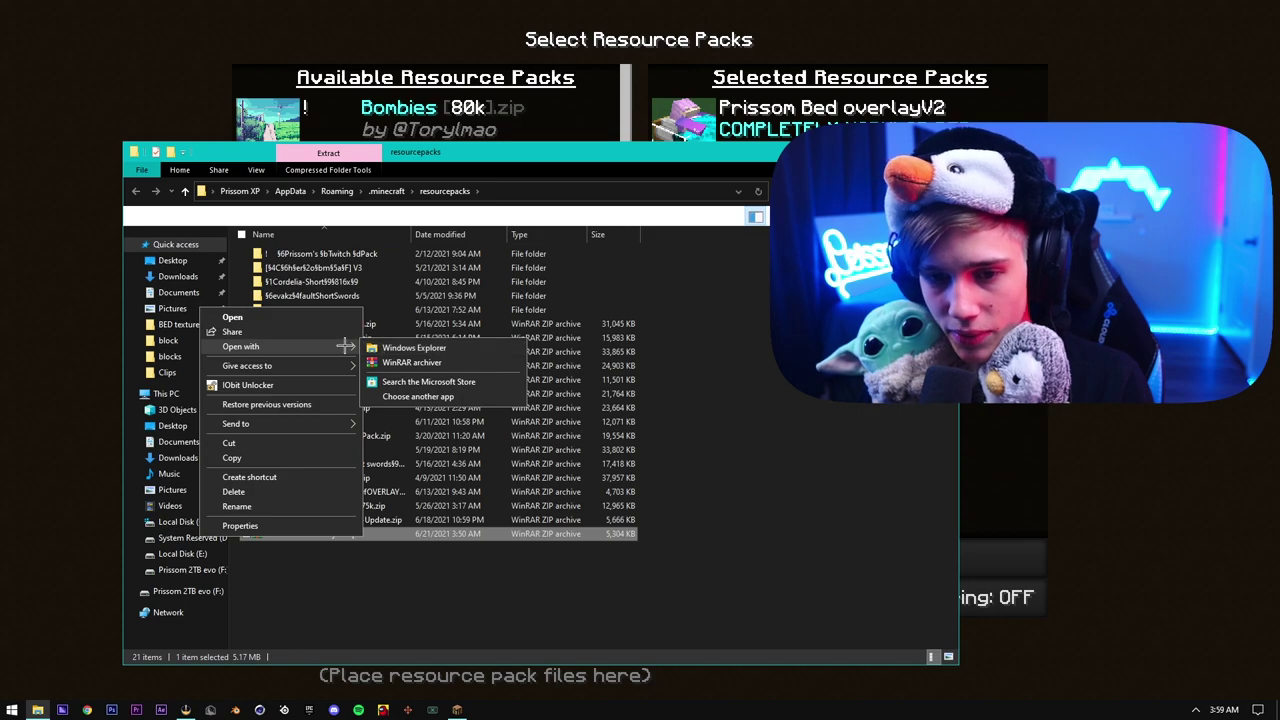
left_click(390, 363)
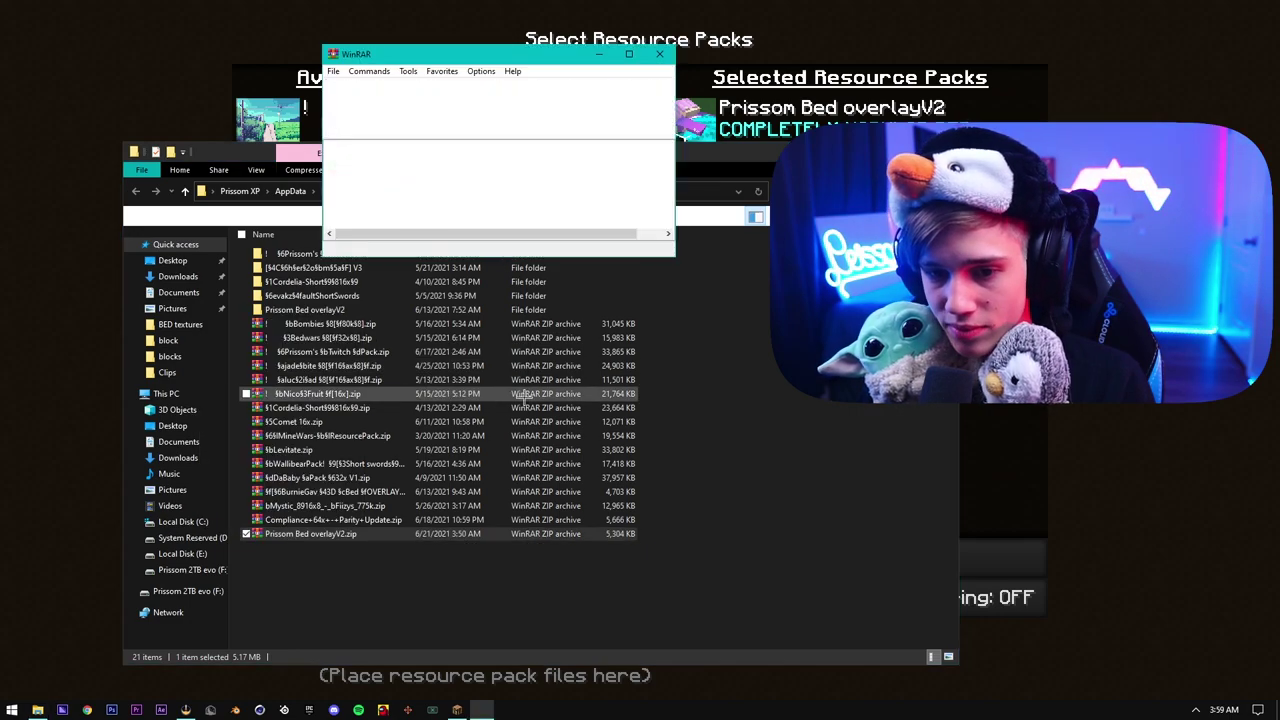
Step: Try to extract assets, pack.png and pack.mcmeta from the Prissom Bed overlayV2 archive, and close WinRAR
left_click_drag(390, 213, 384, 176)
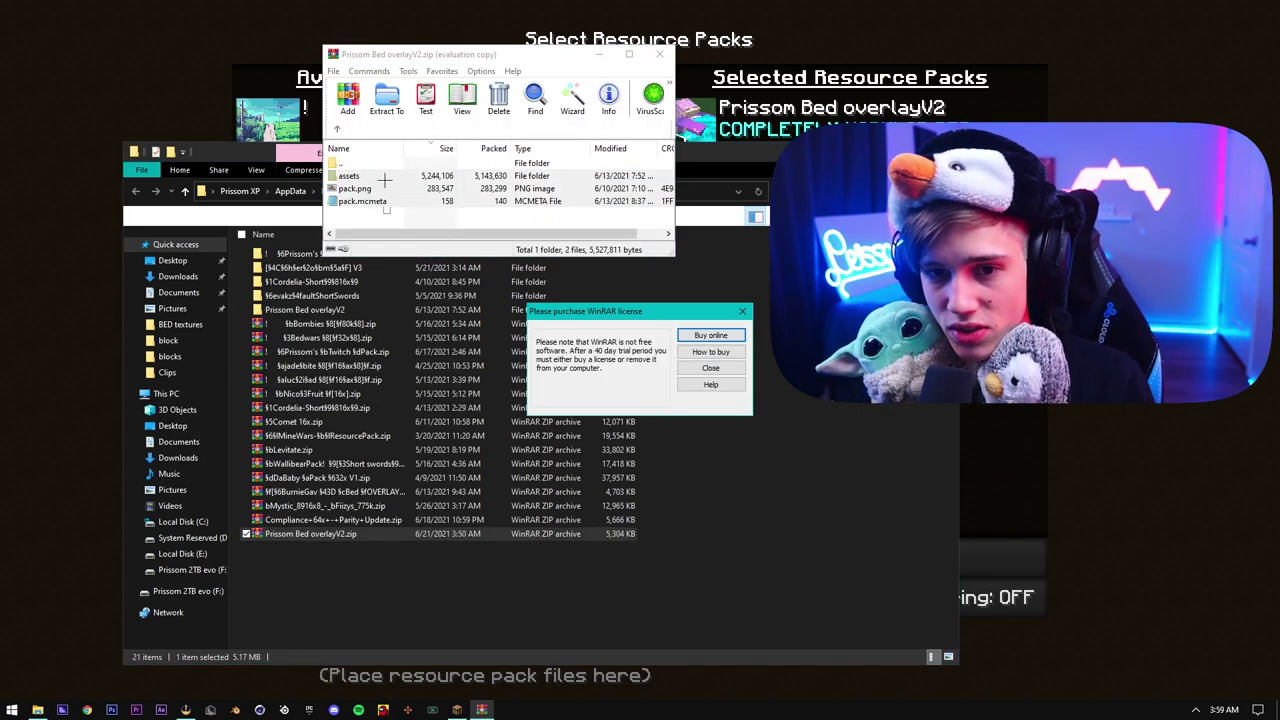
left_click(744, 305)
left_click(401, 109)
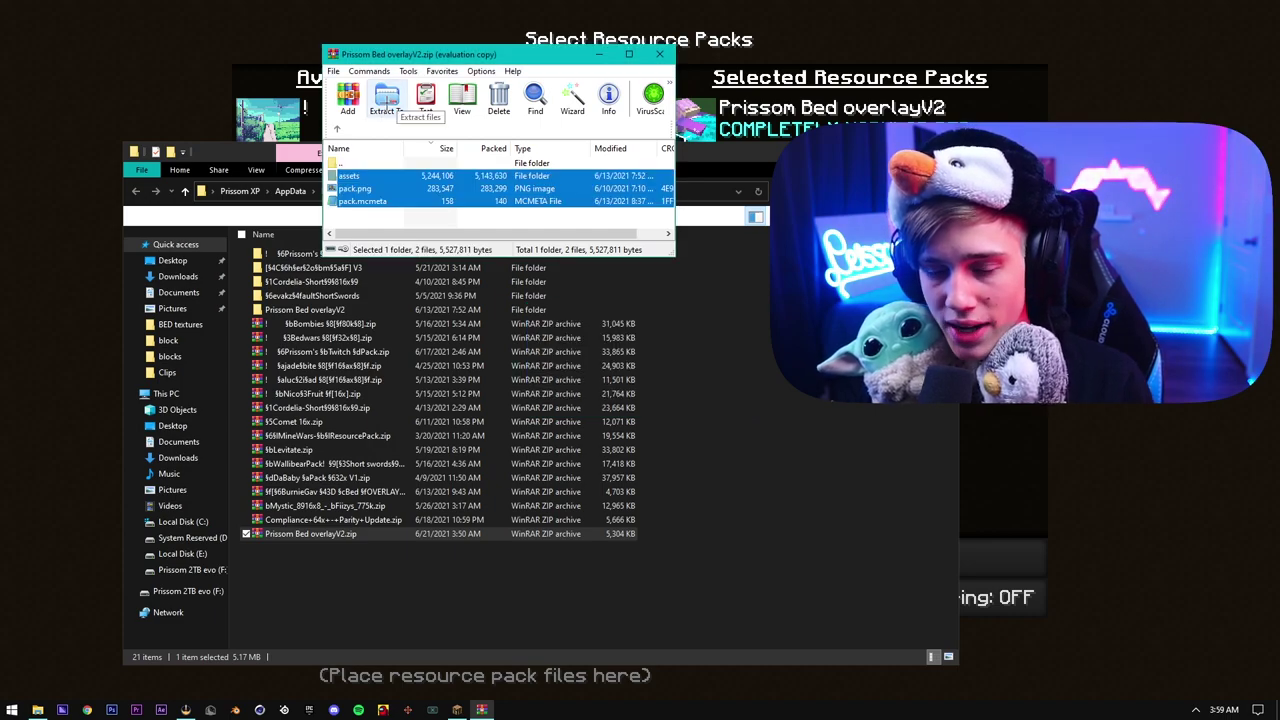
left_click(690, 501)
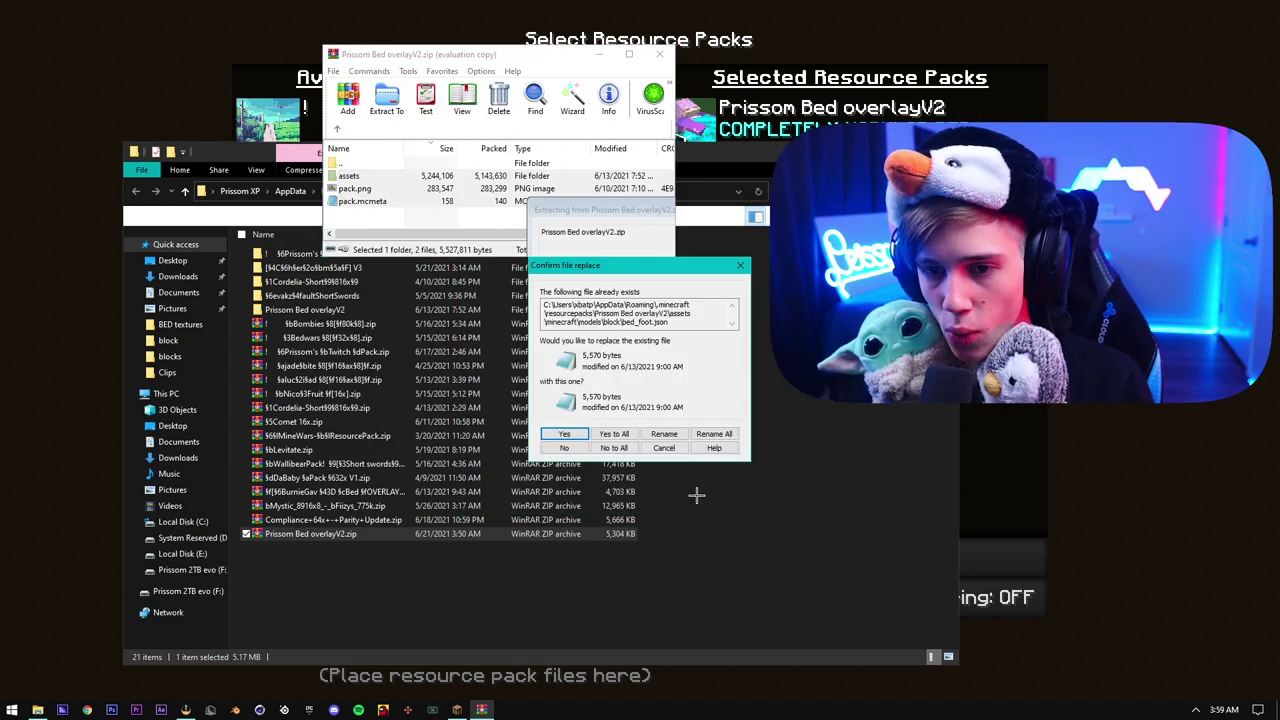
left_click(740, 265)
left_click(465, 43)
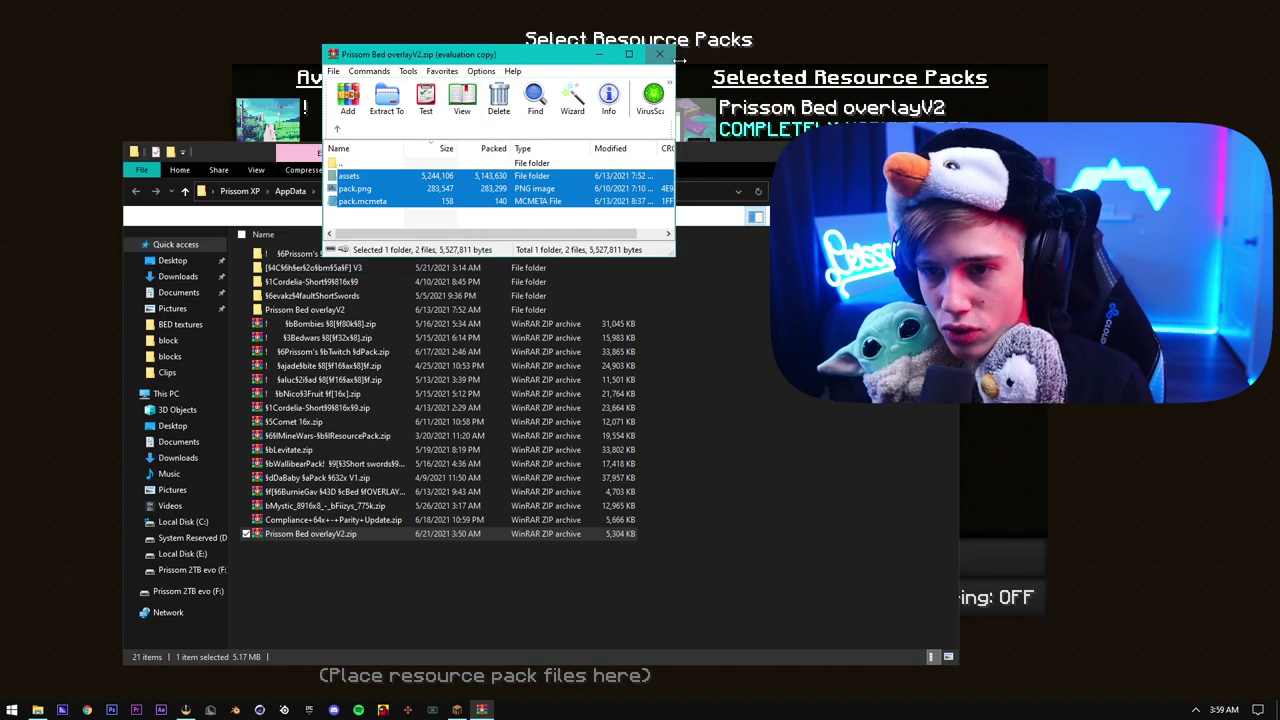
left_click(659, 53)
Step: Maximize the resourcepacks window and open the unzipped Prissom Bed overlayV2 folder
left_click(437, 309)
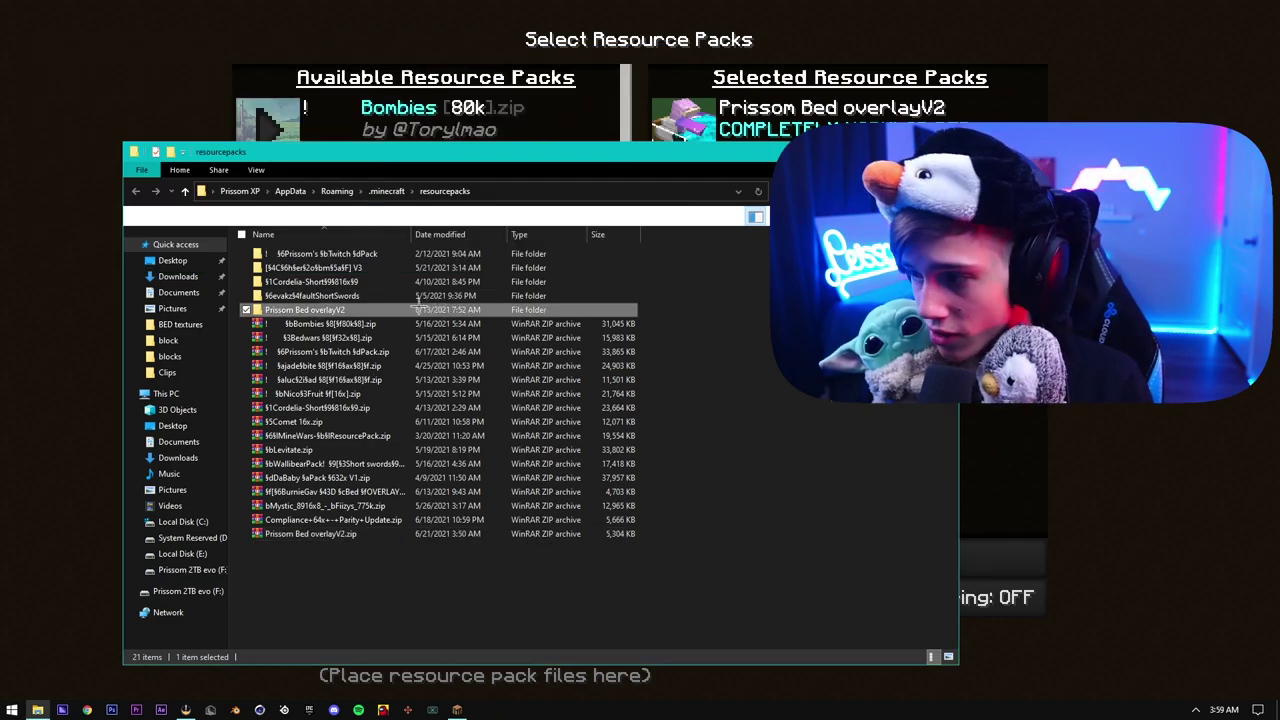
left_click(910, 151)
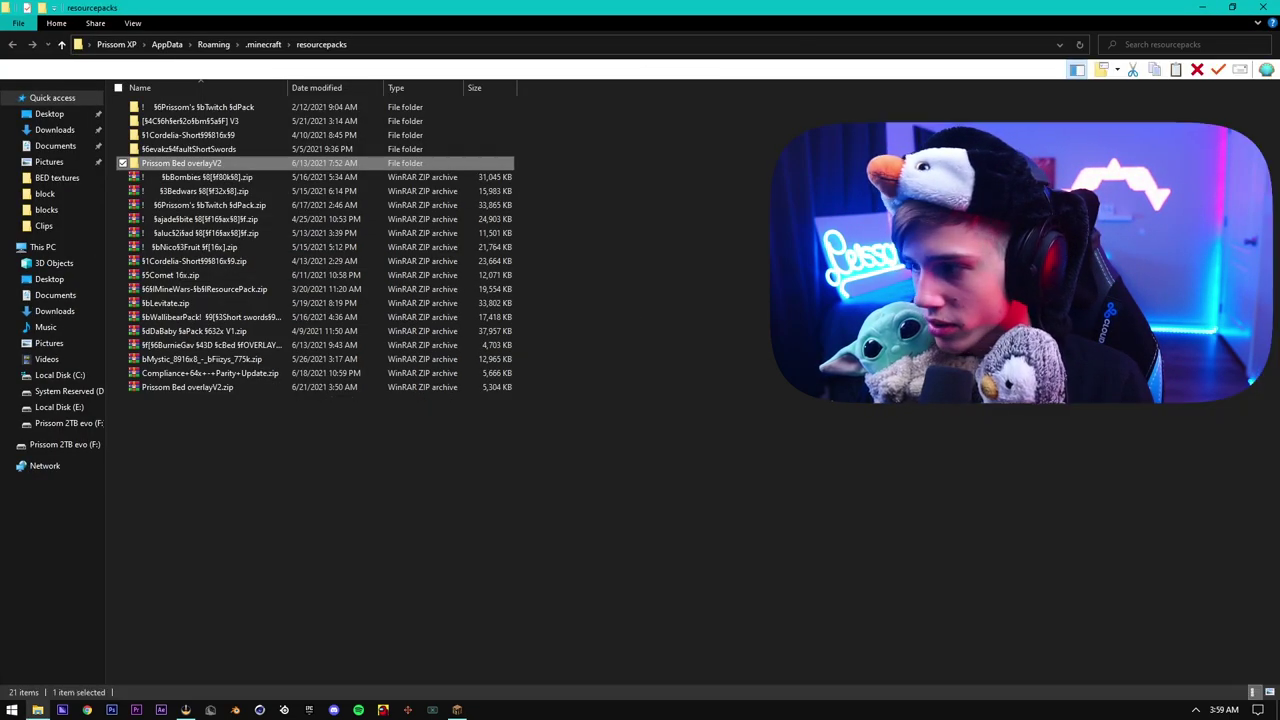
double_click(314, 162)
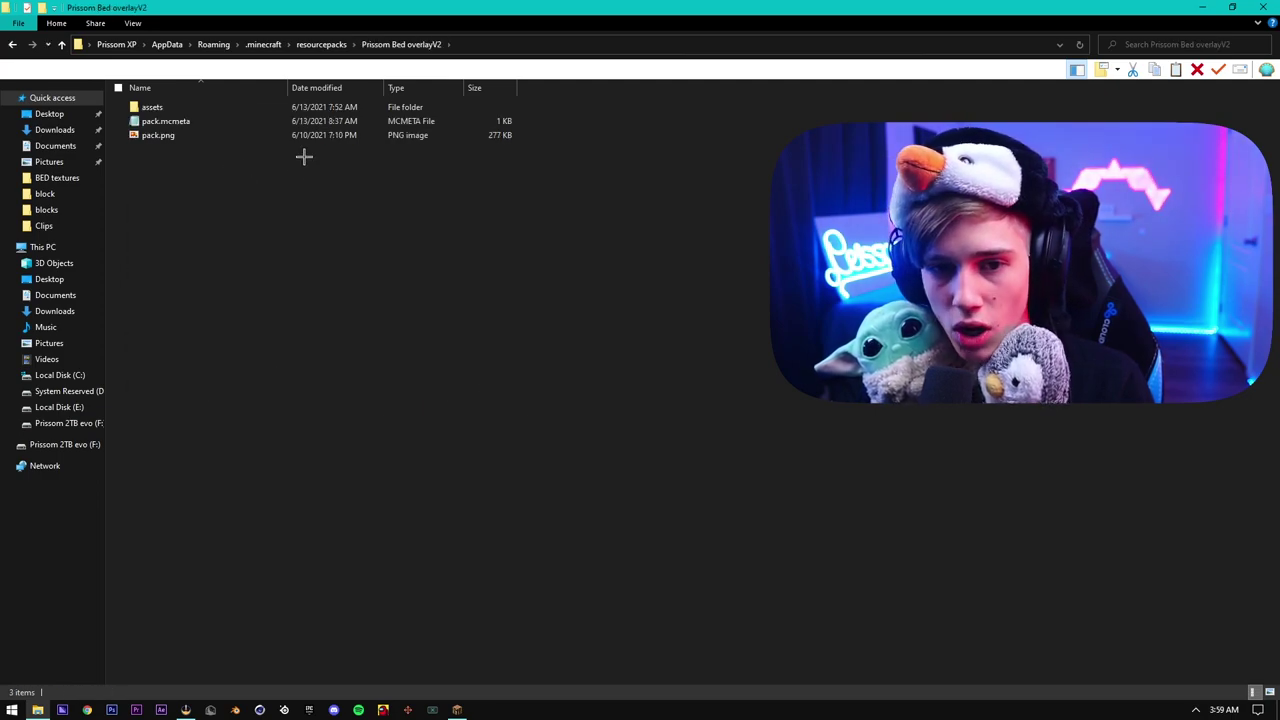
Step: View pack.png in paint.net and compare it with the pack icon in the game's resource pack list
mouse_move(194, 157)
left_mouse_down()
mouse_move(190, 120)
mouse_move(190, 140)
left_mouse_up()
key("Return")
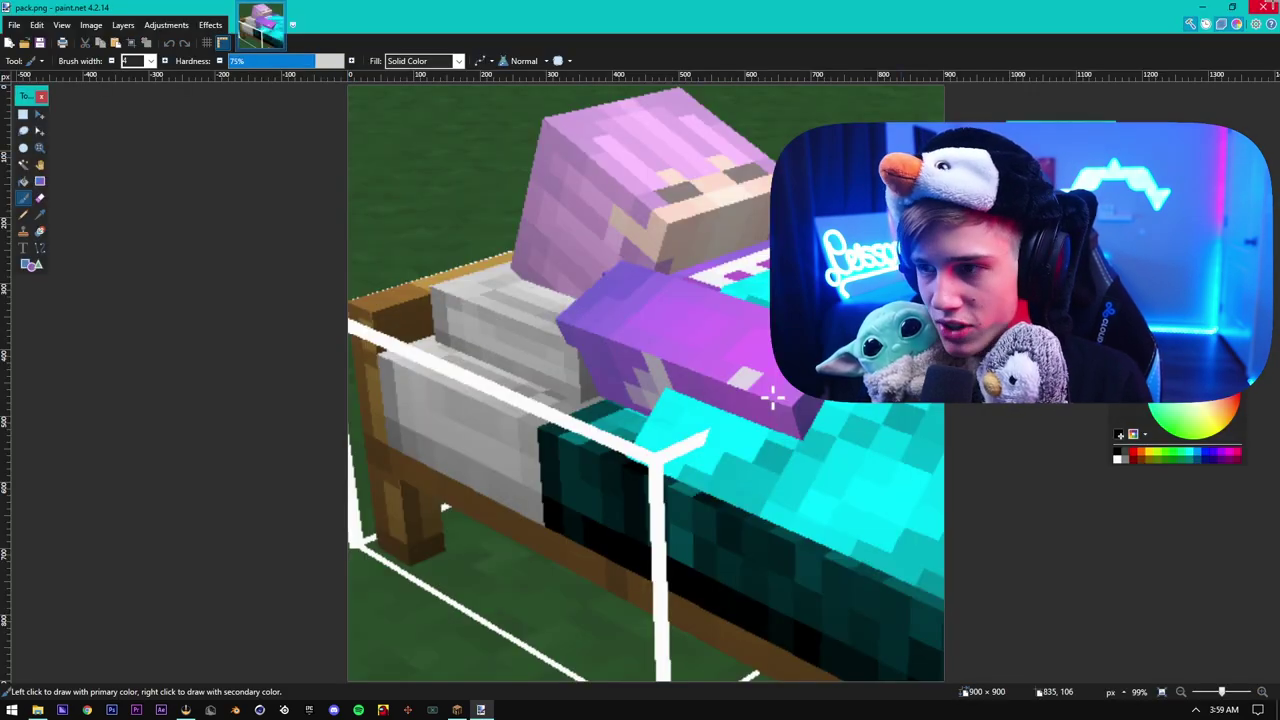
left_click(1266, 7)
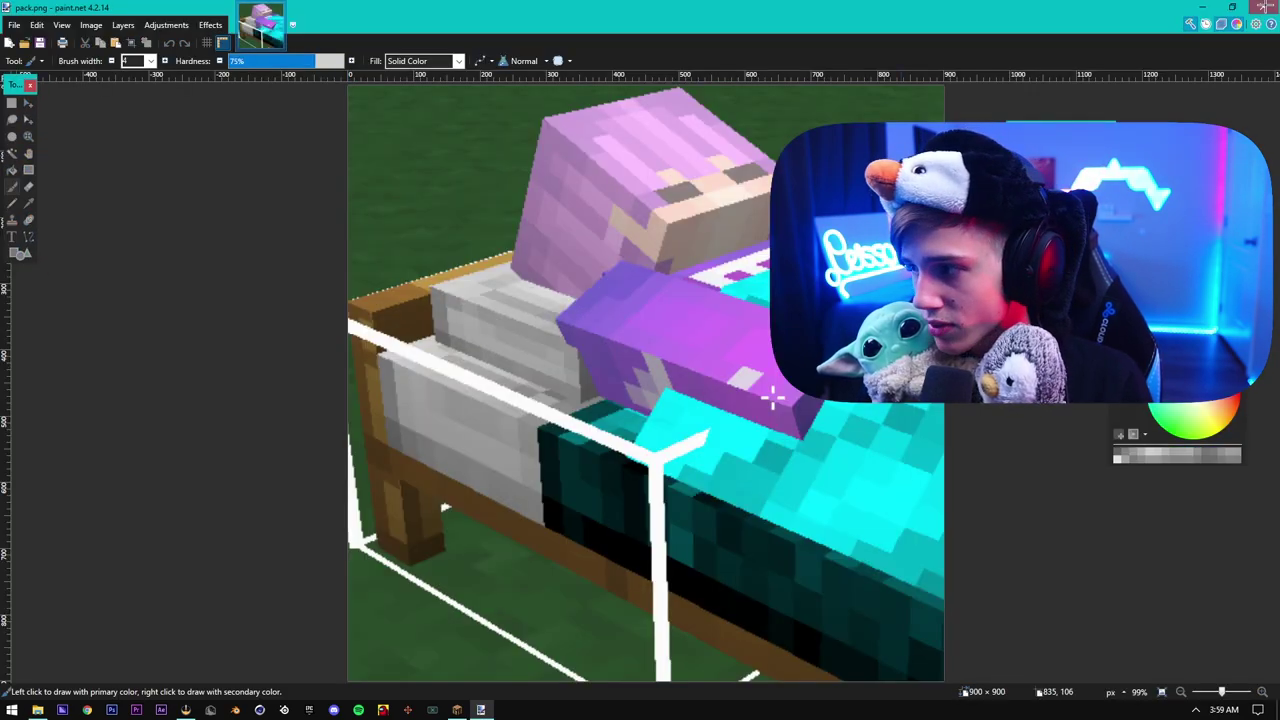
left_click(462, 710)
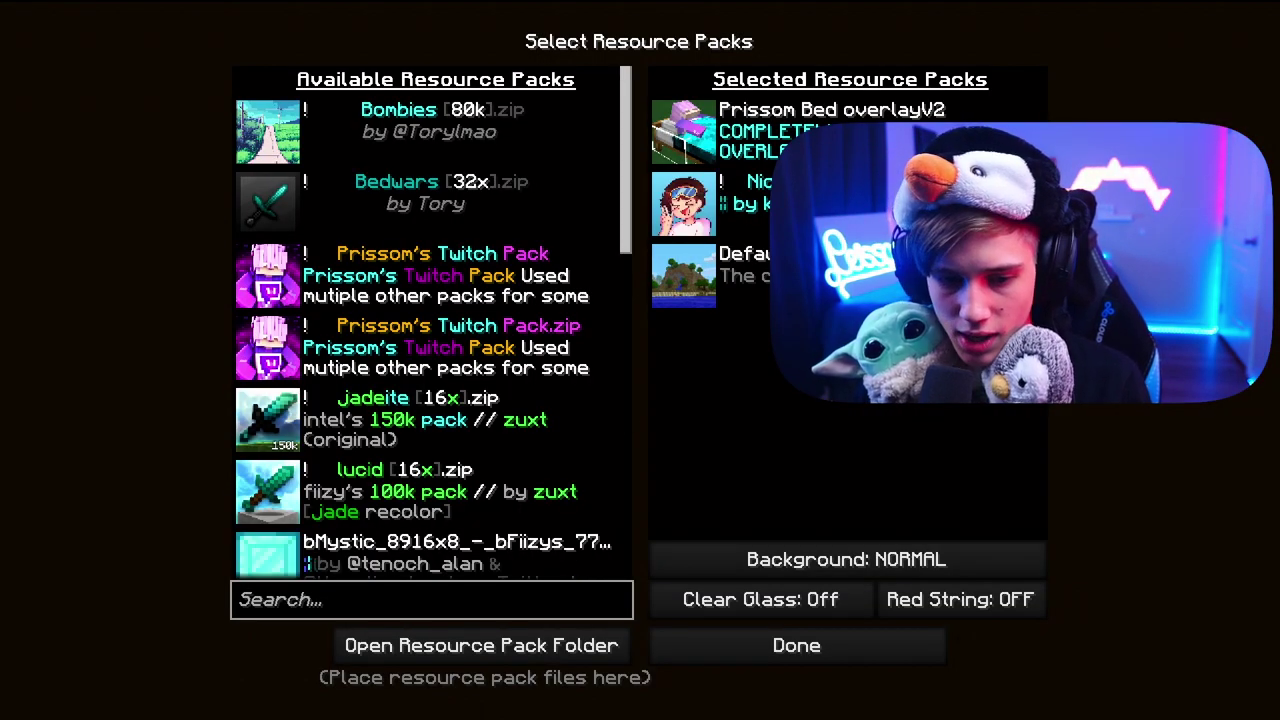
key("alt+Tab")
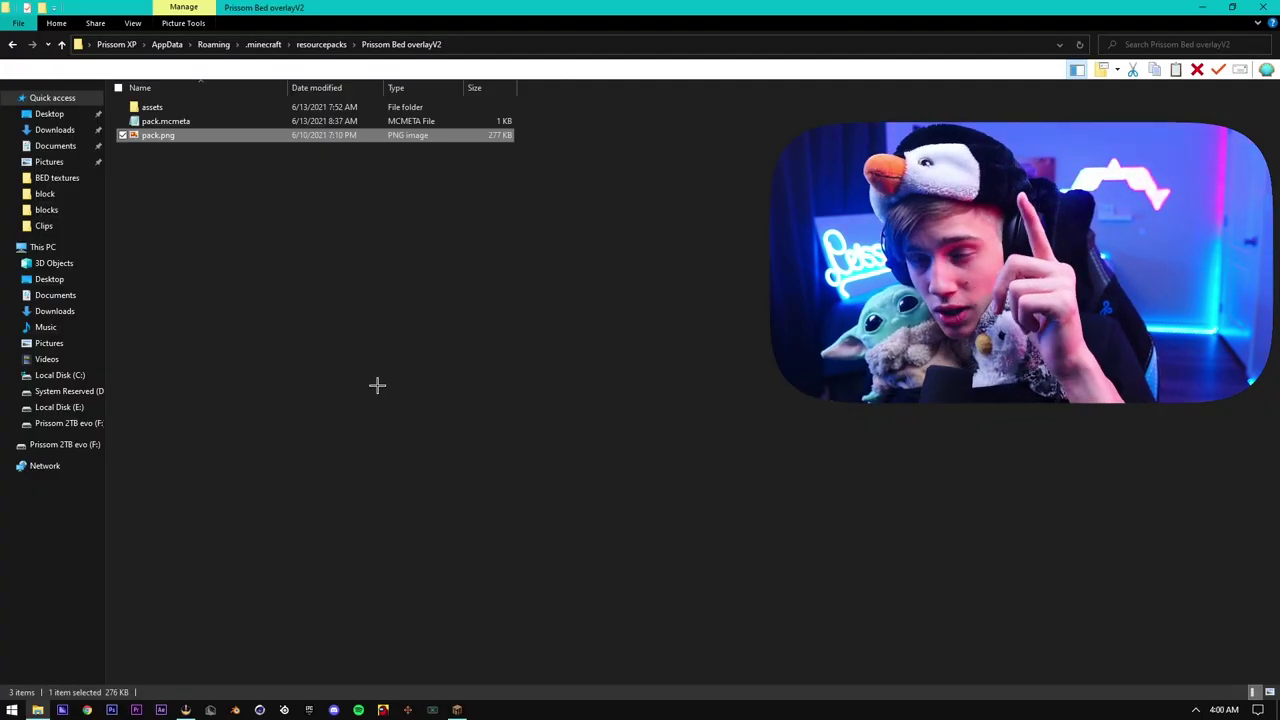
Step: Set paint.net as the default app for opening .png files, using pack.png
right_click(203, 131)
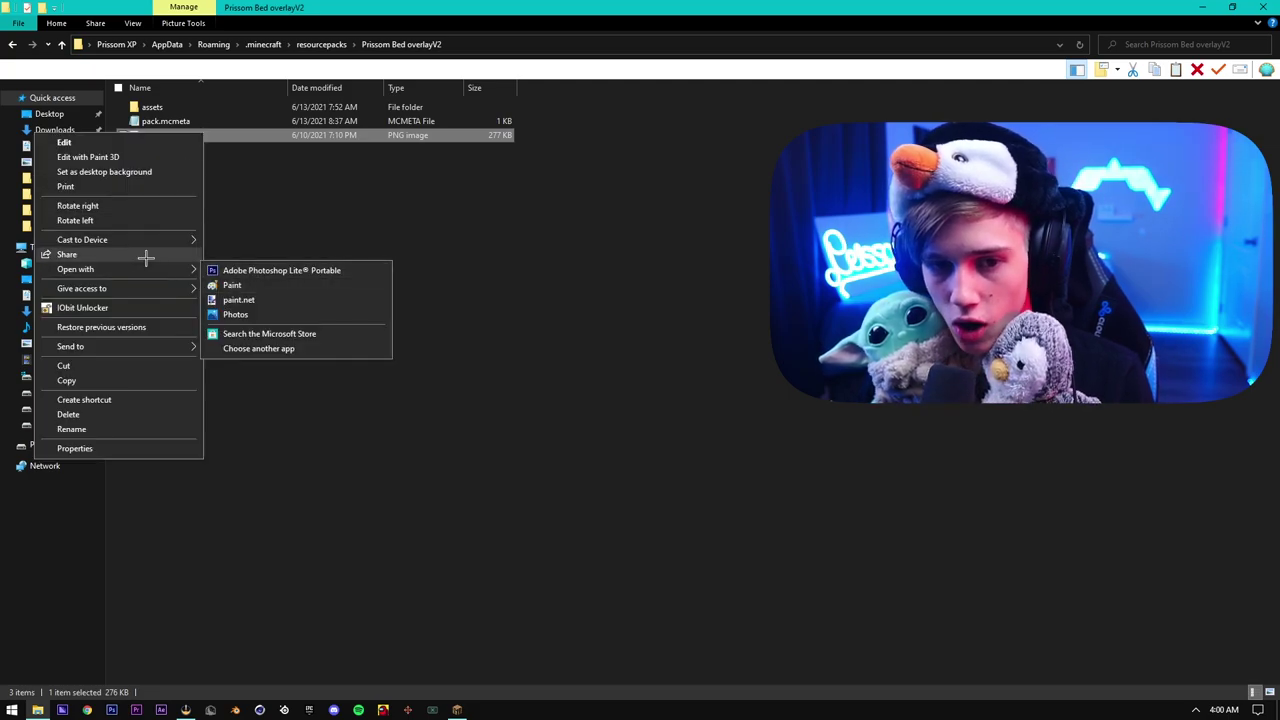
left_click(268, 348)
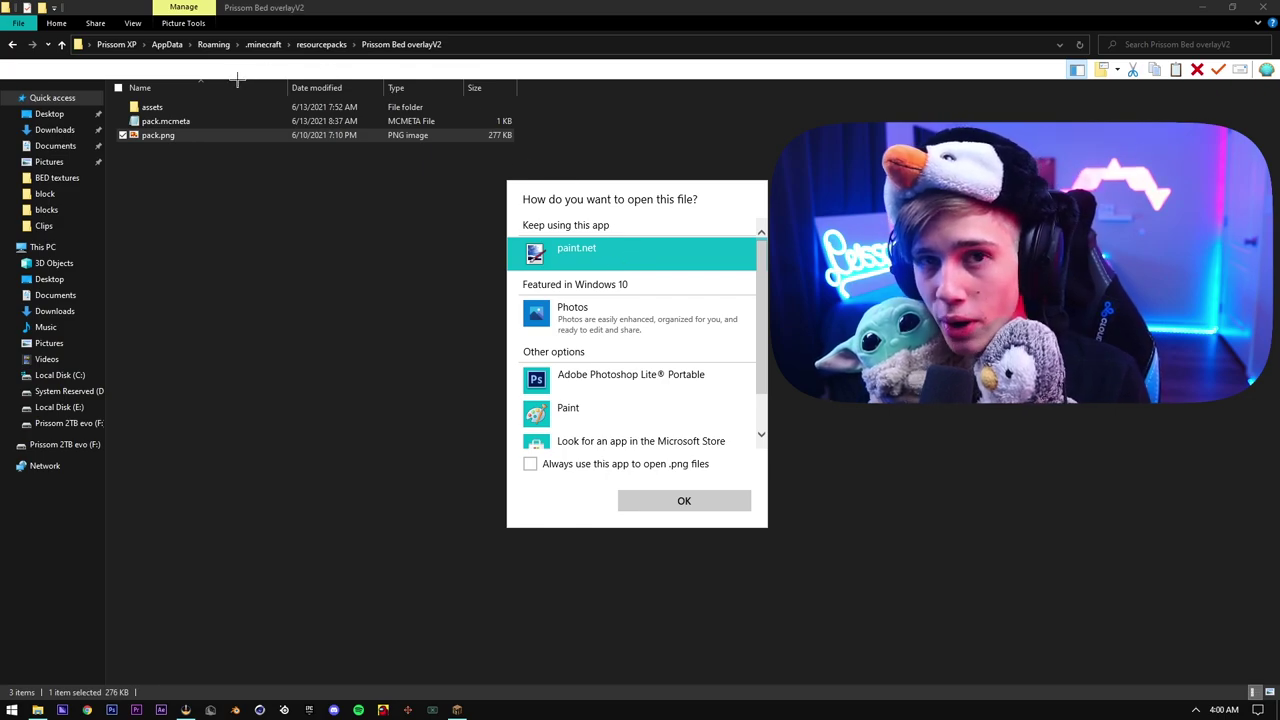
left_click(530, 464)
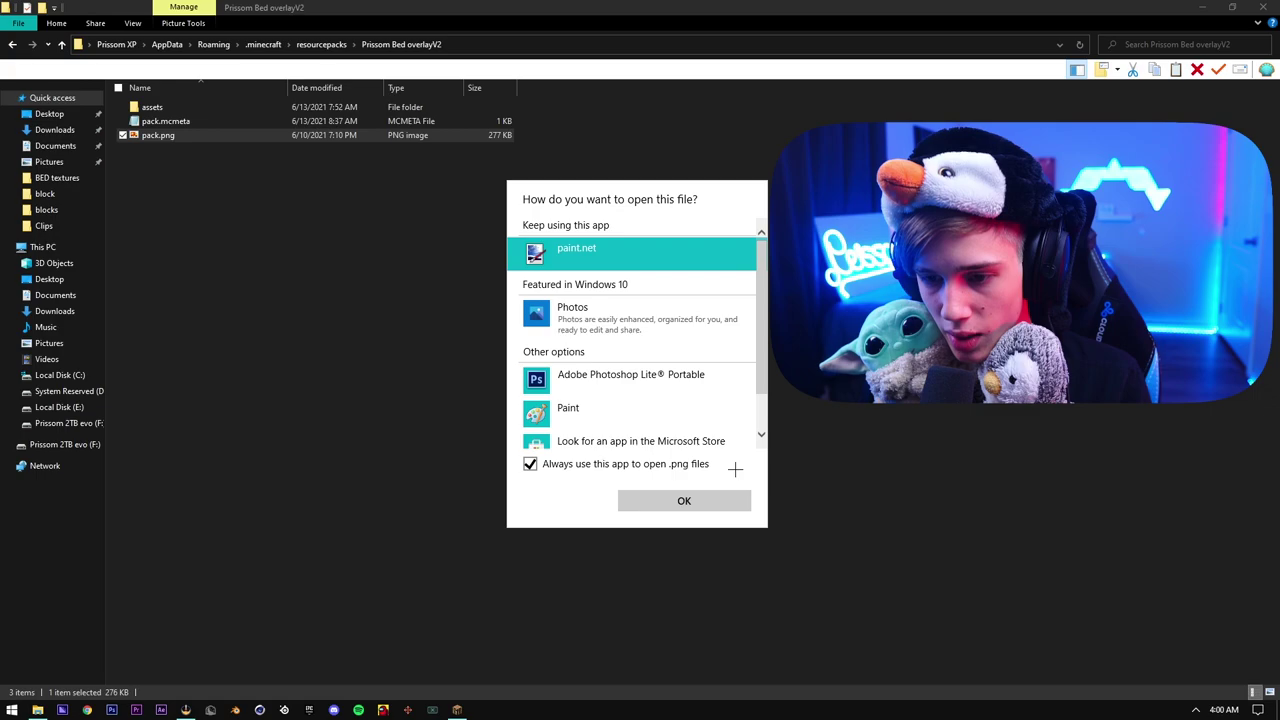
left_click(689, 502)
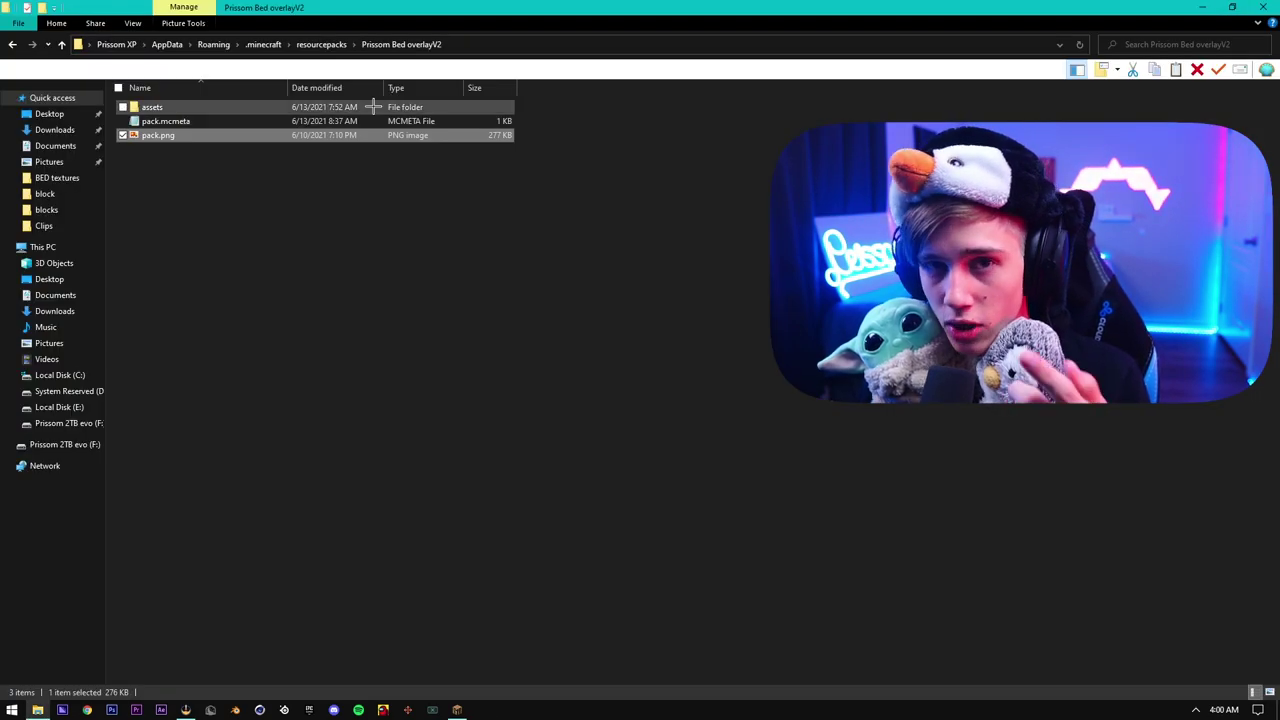
Step: Open pack.mcmeta in Notepad, examine the pack description with its colour codes, and close the file
double_click(337, 108)
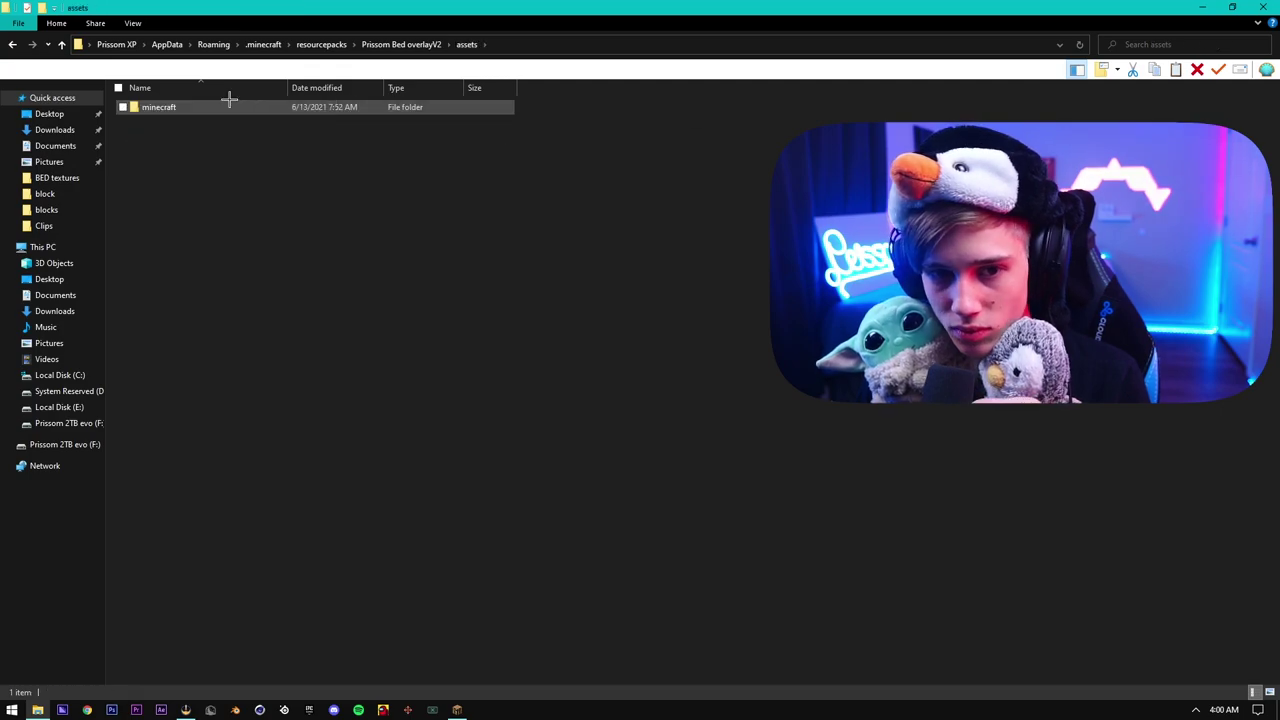
left_click(14, 45)
left_click(195, 118)
double_click(195, 113)
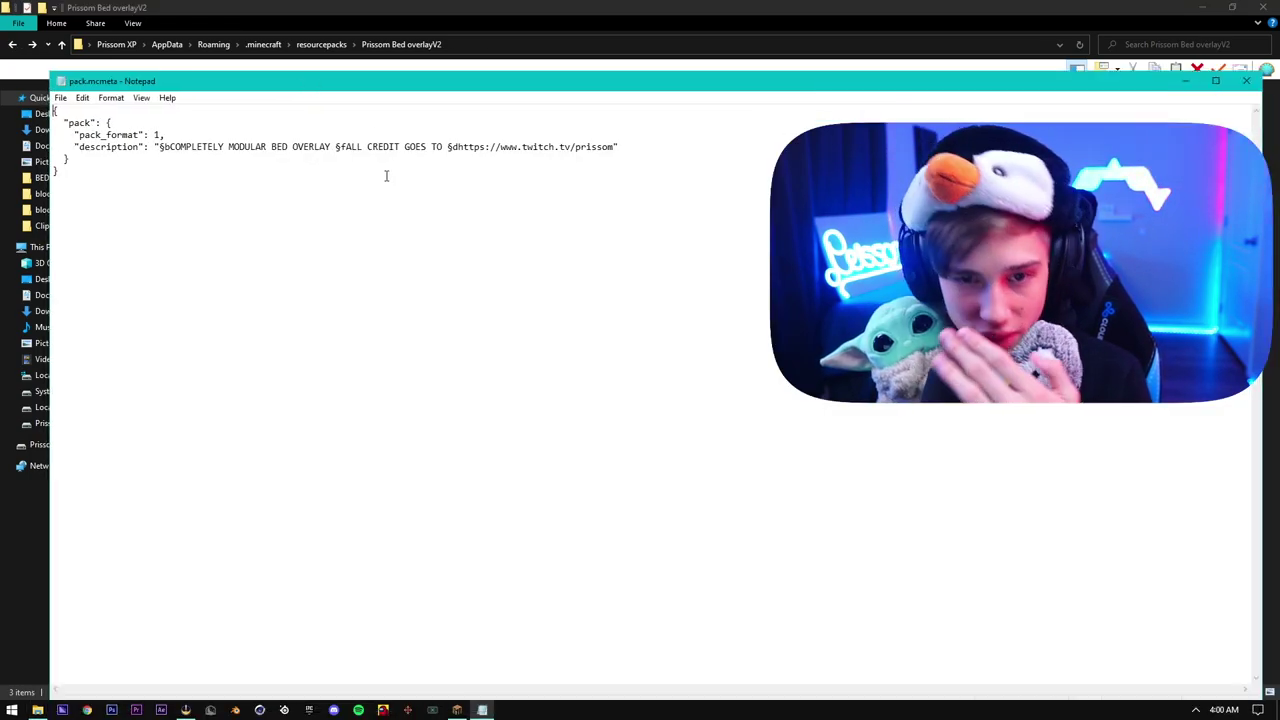
left_click_drag(604, 143, 294, 146)
left_click(407, 146)
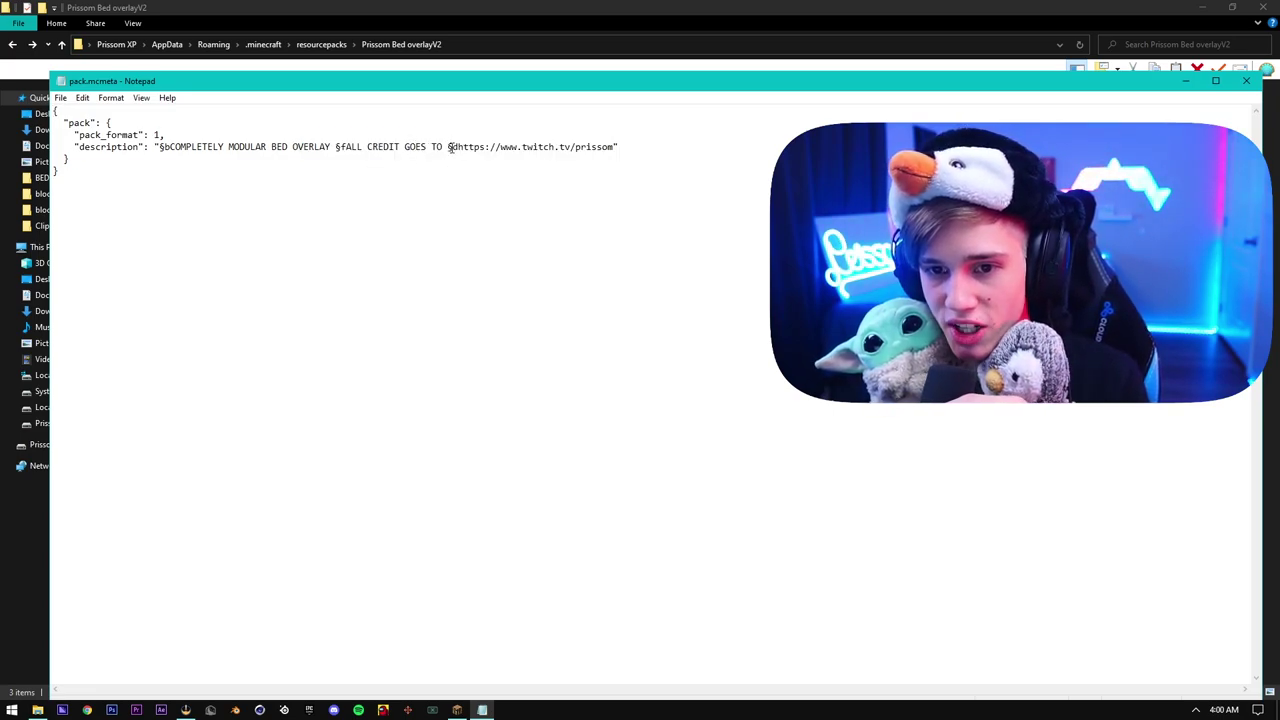
left_click_drag(395, 155, 170, 147)
left_click_drag(479, 147, 451, 149)
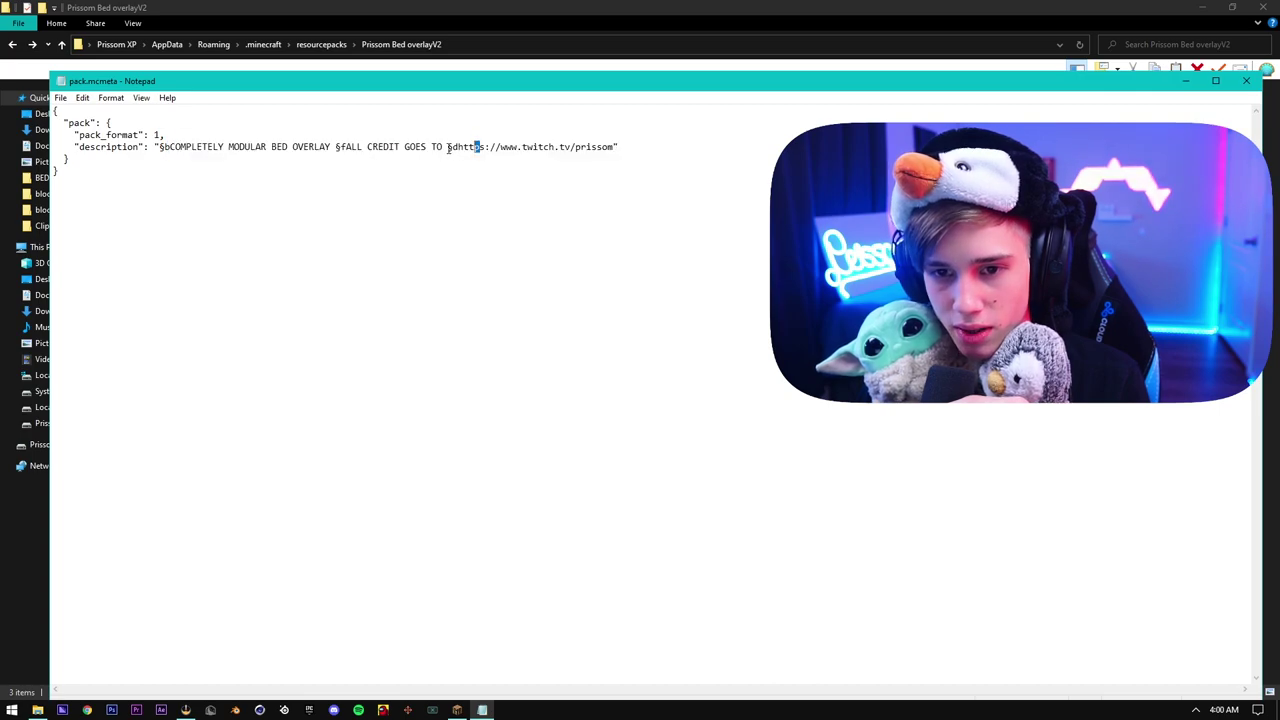
left_click_drag(346, 147, 620, 148)
left_click(637, 149)
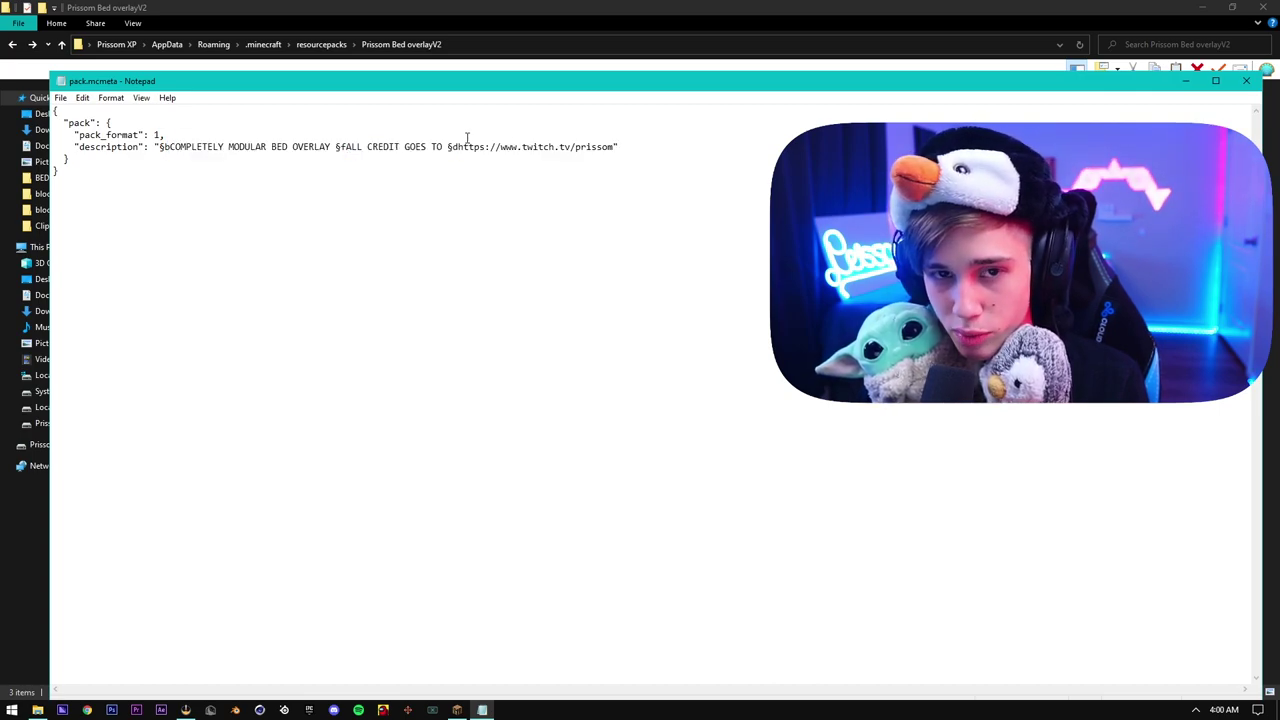
left_click(1246, 80)
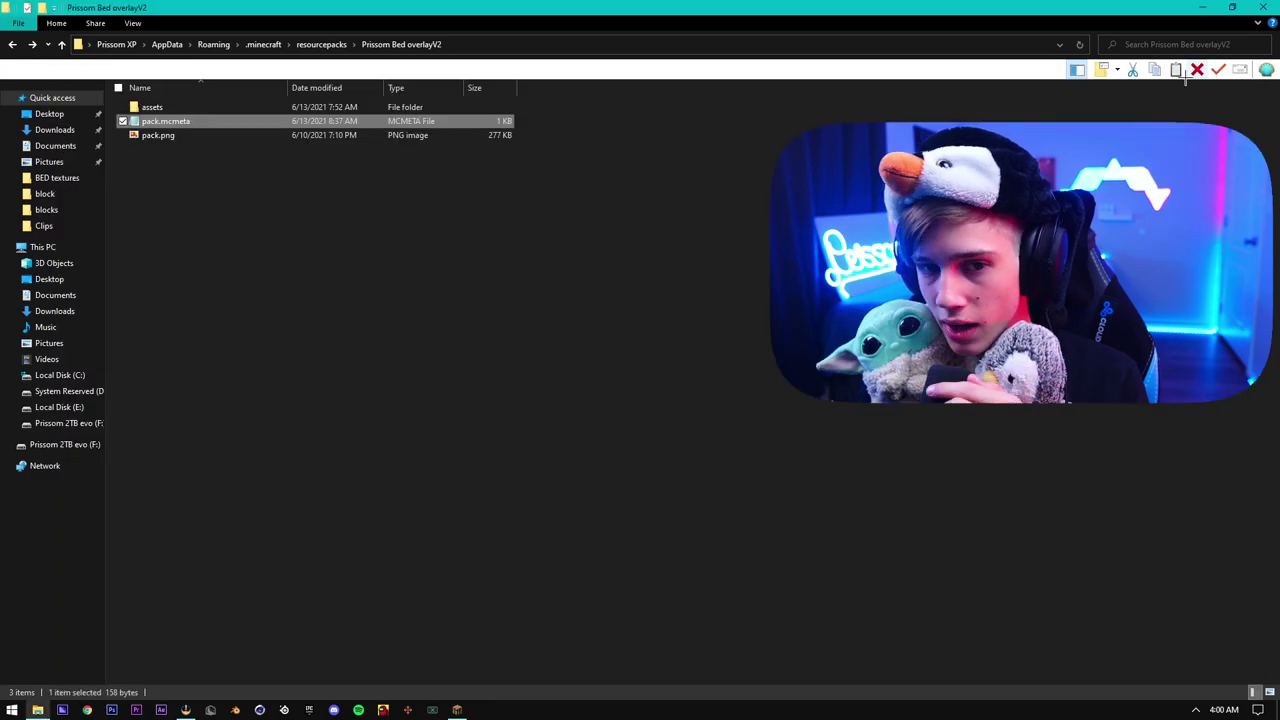
Step: Open the overlay pack's models folder inside assets and minecraft
double_click(298, 107)
double_click(266, 109)
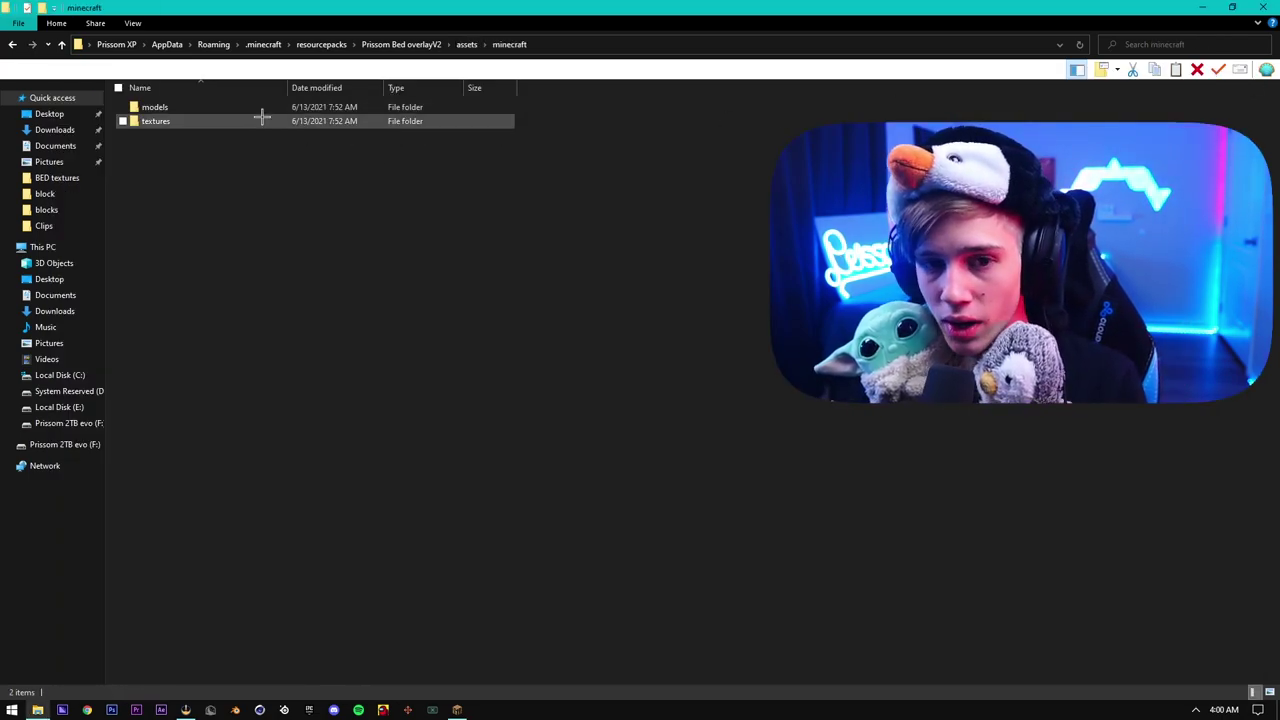
double_click(172, 107)
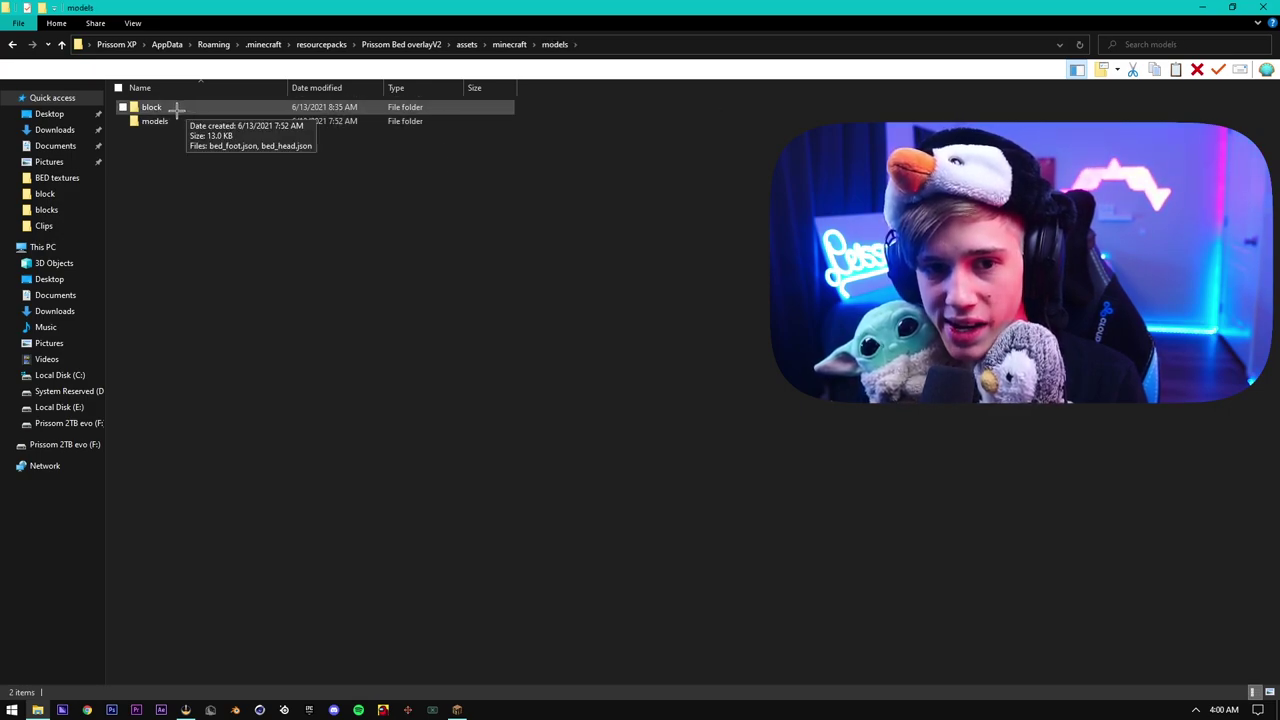
Step: Look at bed_foot.json and bed_head.json in the models folder's block subfolder, and return to models
double_click(178, 107)
left_click_drag(346, 155, 163, 139)
left_click(343, 150)
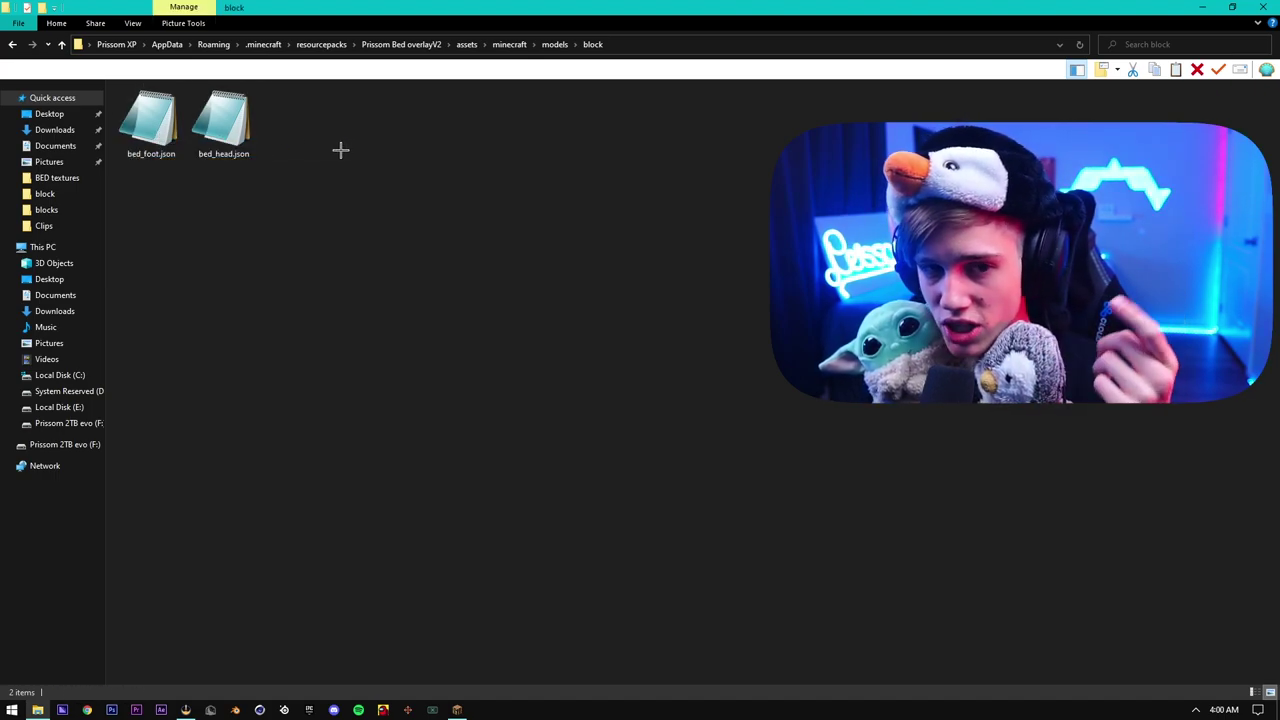
left_click(15, 44)
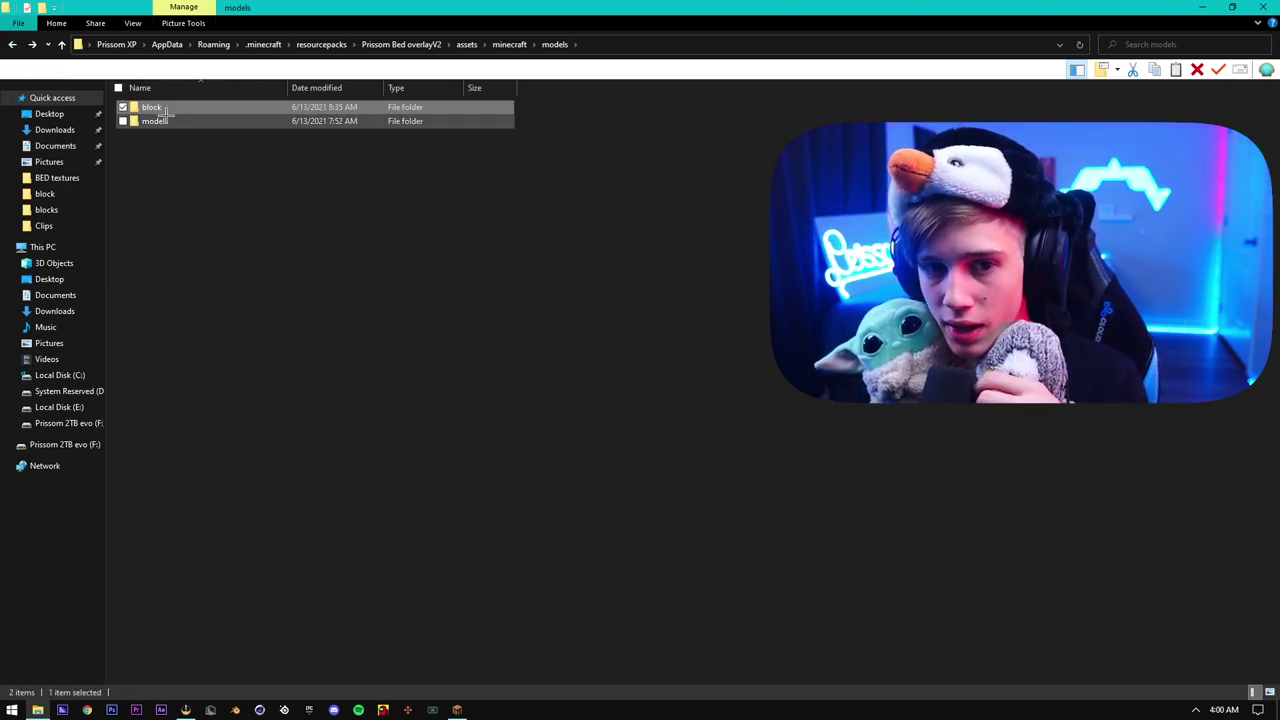
double_click(171, 106)
left_click(12, 44)
left_click(12, 44)
left_click(12, 44)
left_click(10, 45)
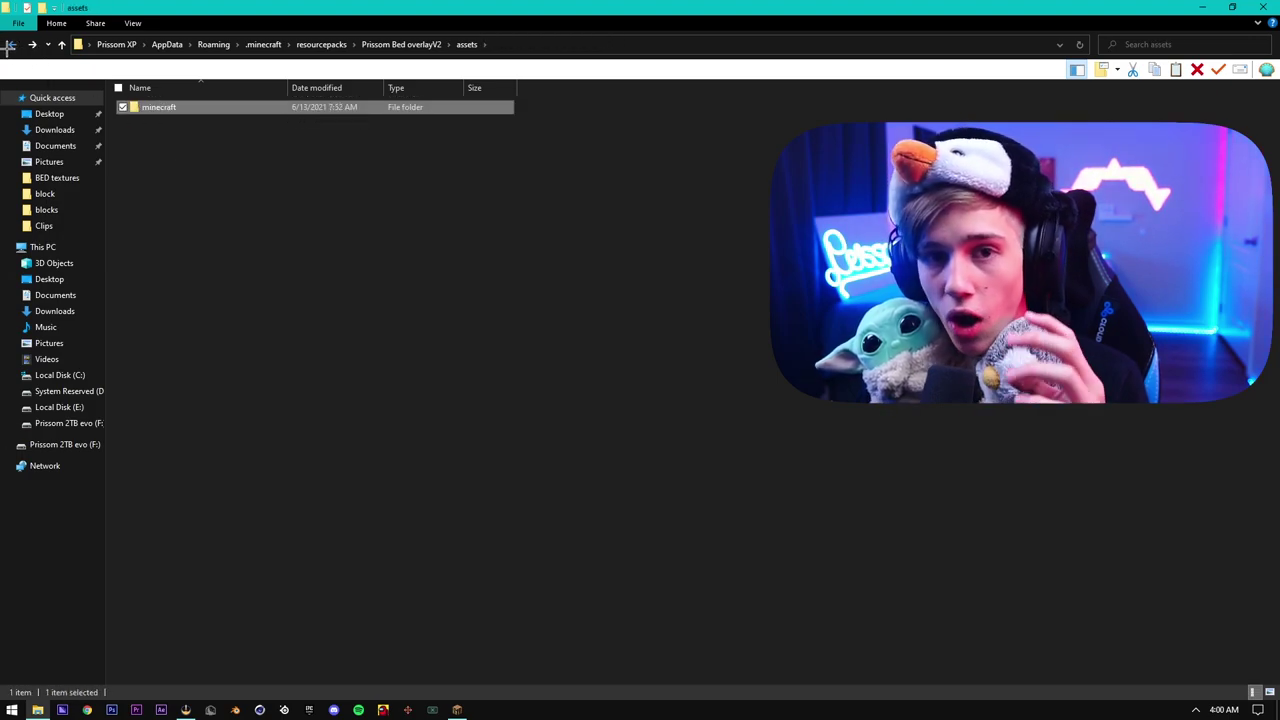
double_click(150, 107)
double_click(150, 121)
left_click(14, 44)
left_click(14, 44)
left_click(14, 44)
left_click(14, 44)
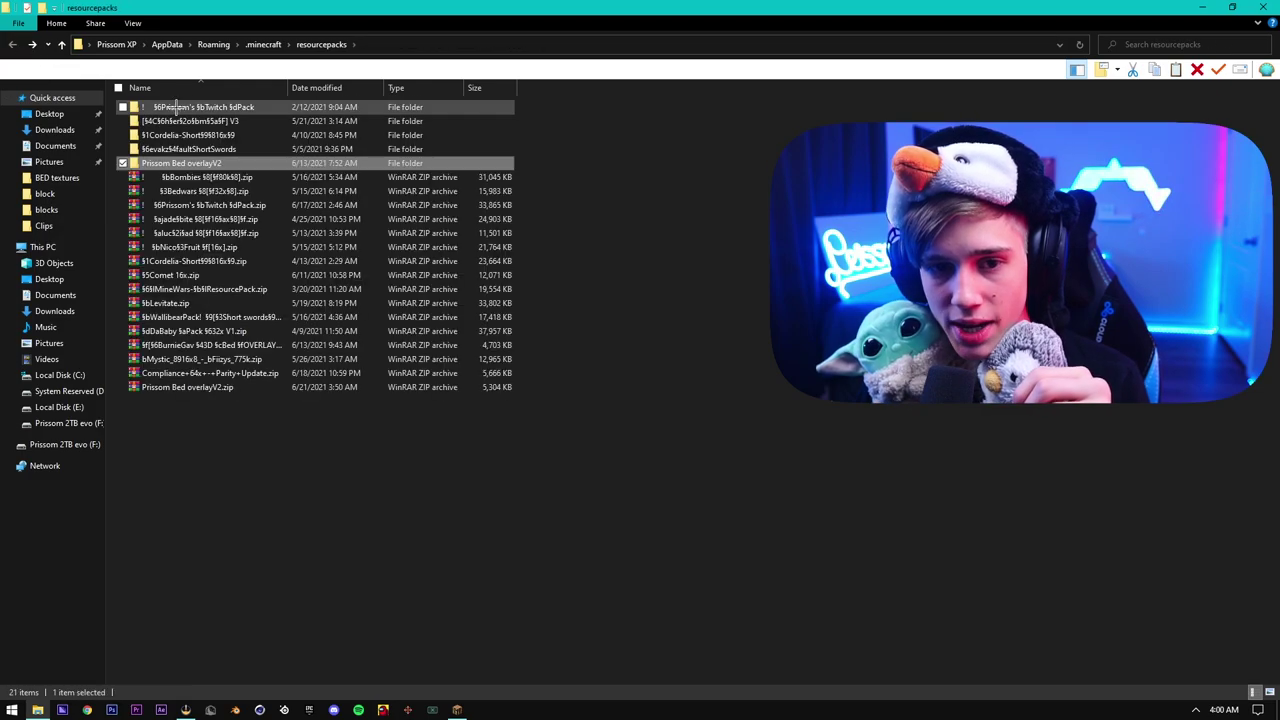
Step: Open the blocks folder inside assets, minecraft and textures of the Prissom Bed overlayV2 pack
double_click(188, 165)
double_click(183, 107)
double_click(183, 110)
double_click(176, 121)
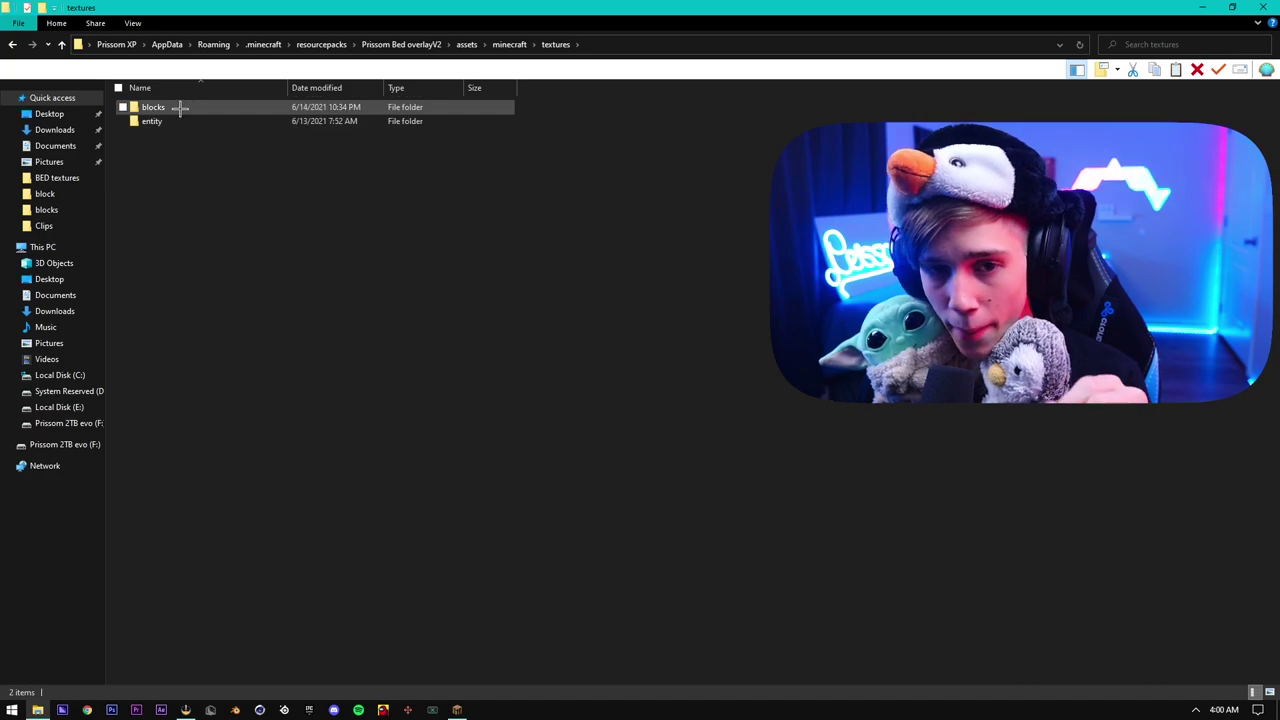
double_click(171, 108)
Step: Examine the texture files in the blocks folder, singling out bedbase.png, bedparticle.png, bedskin.png and blanket.png
left_click_drag(744, 143, 268, 116)
left_click(570, 168)
left_click_drag(763, 176, 336, 86)
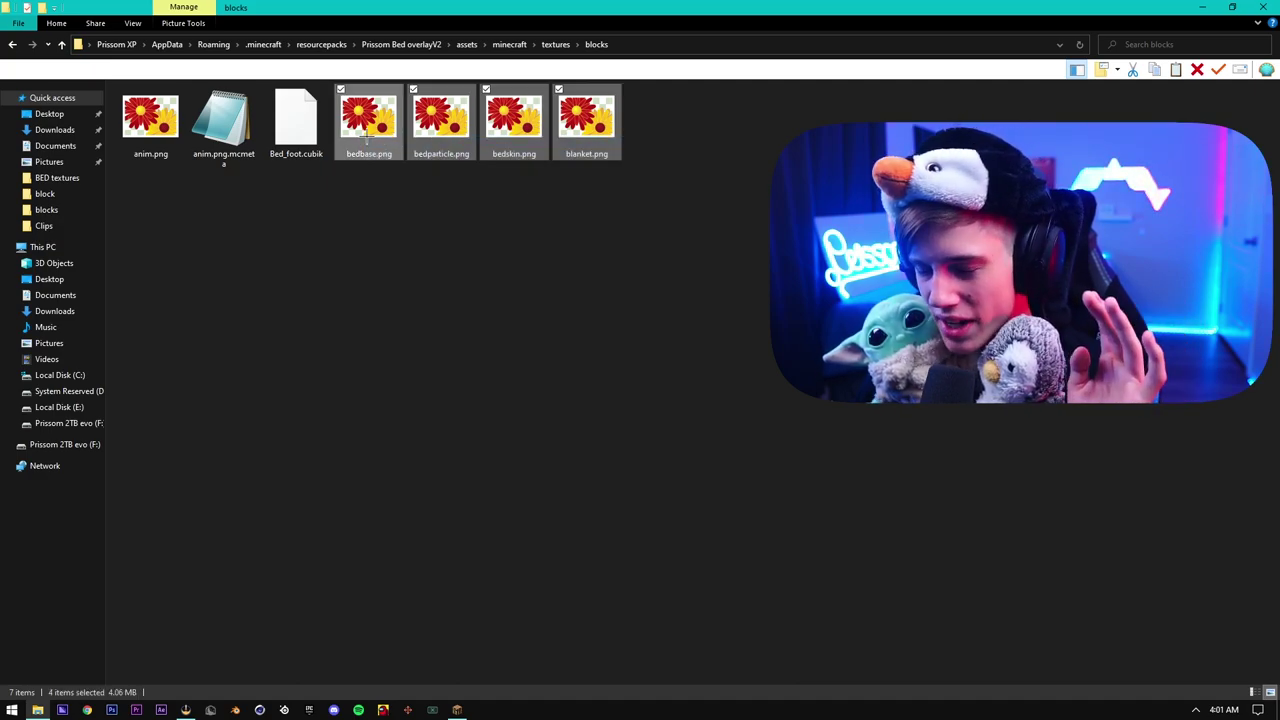
left_click(480, 178)
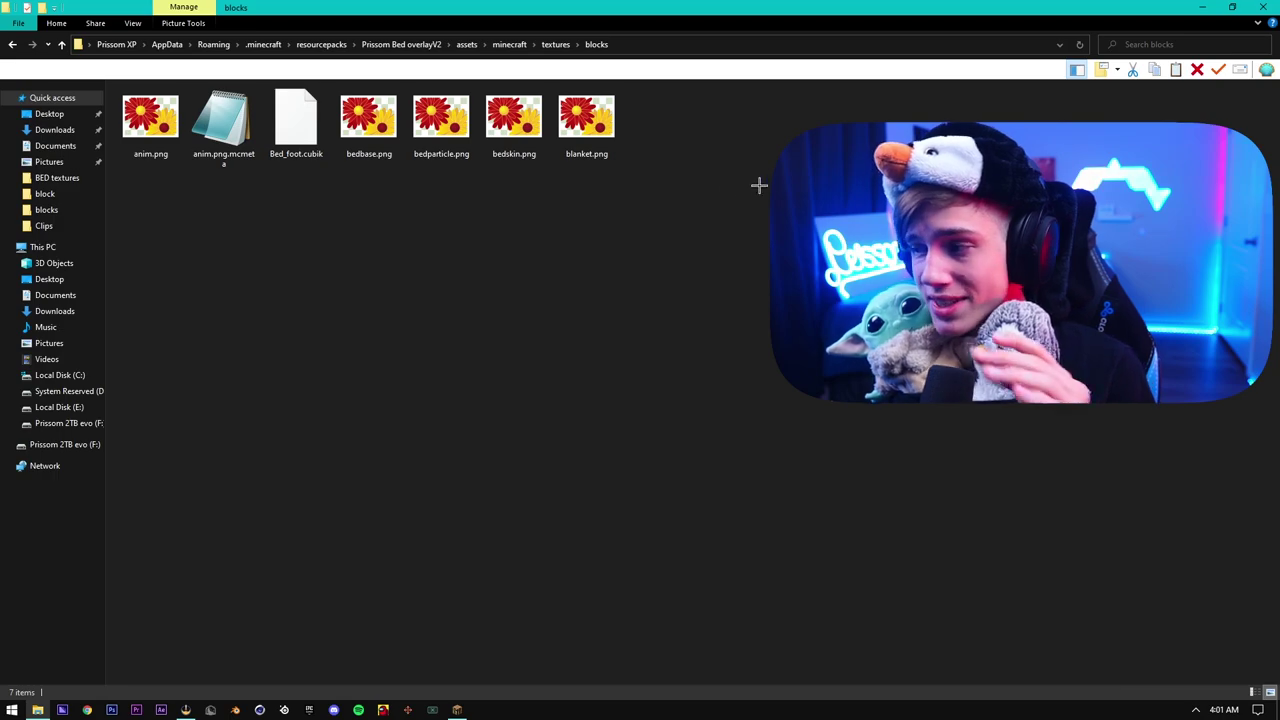
left_click_drag(704, 137, 368, 129)
left_click(495, 207)
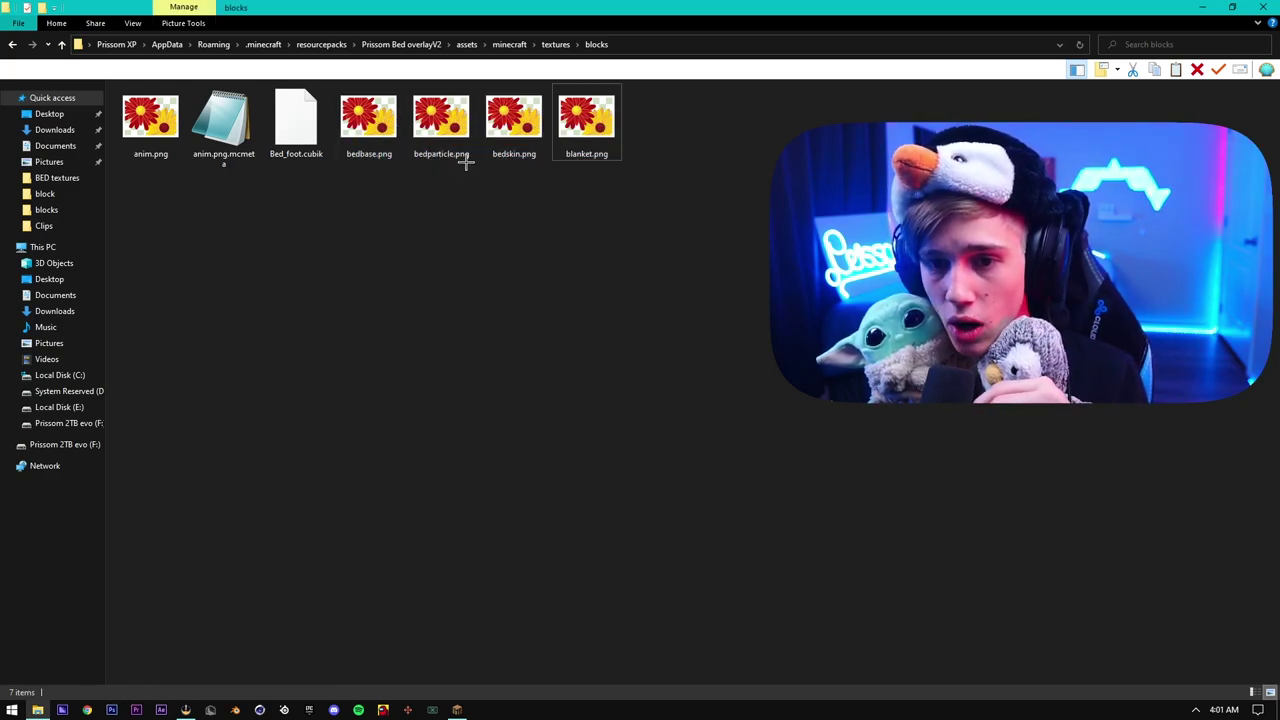
left_click(443, 125)
right_click(432, 122)
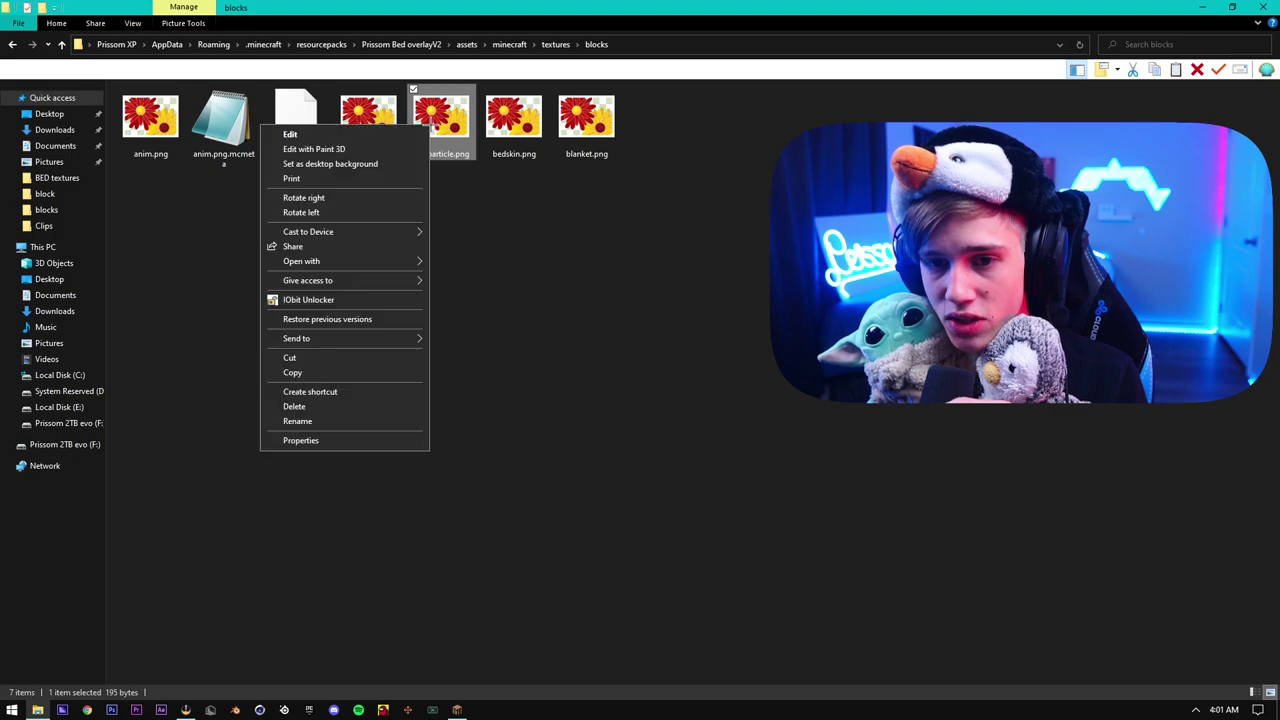
left_click(489, 191)
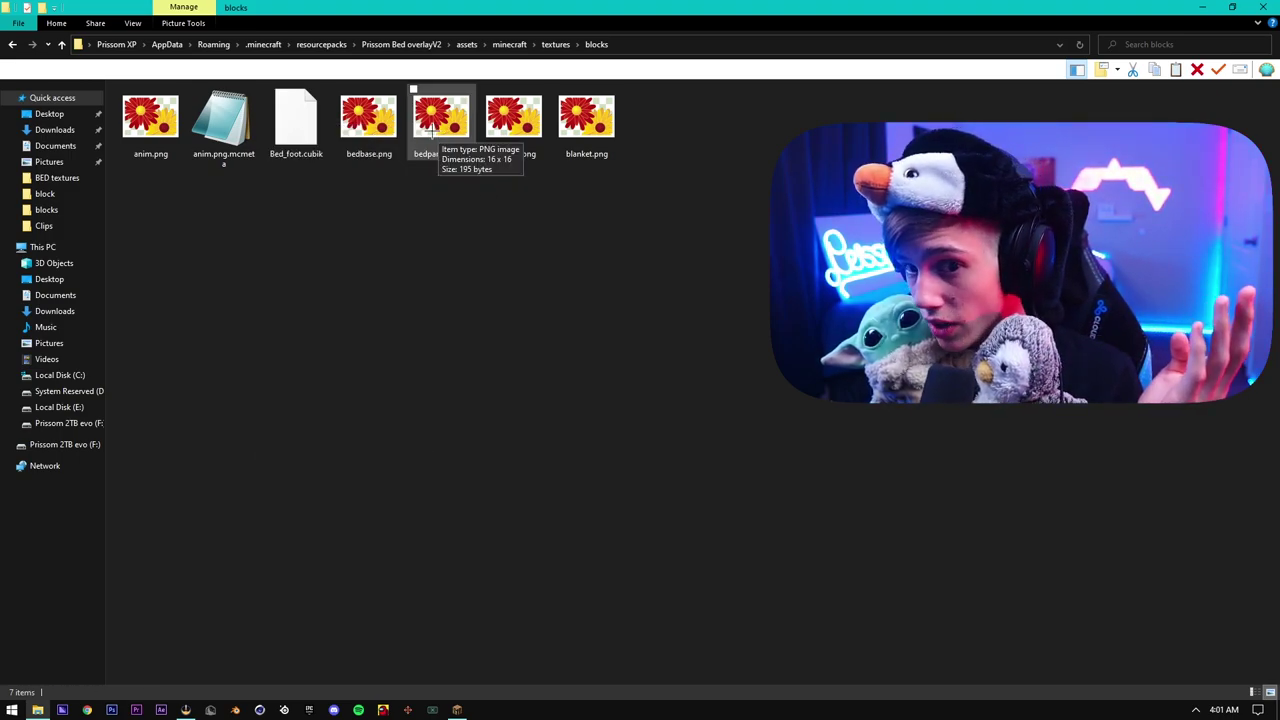
Step: Open bedbase.png in paint.net and compare its bed side textures with the bed in the game
right_click(369, 124)
left_click(344, 133)
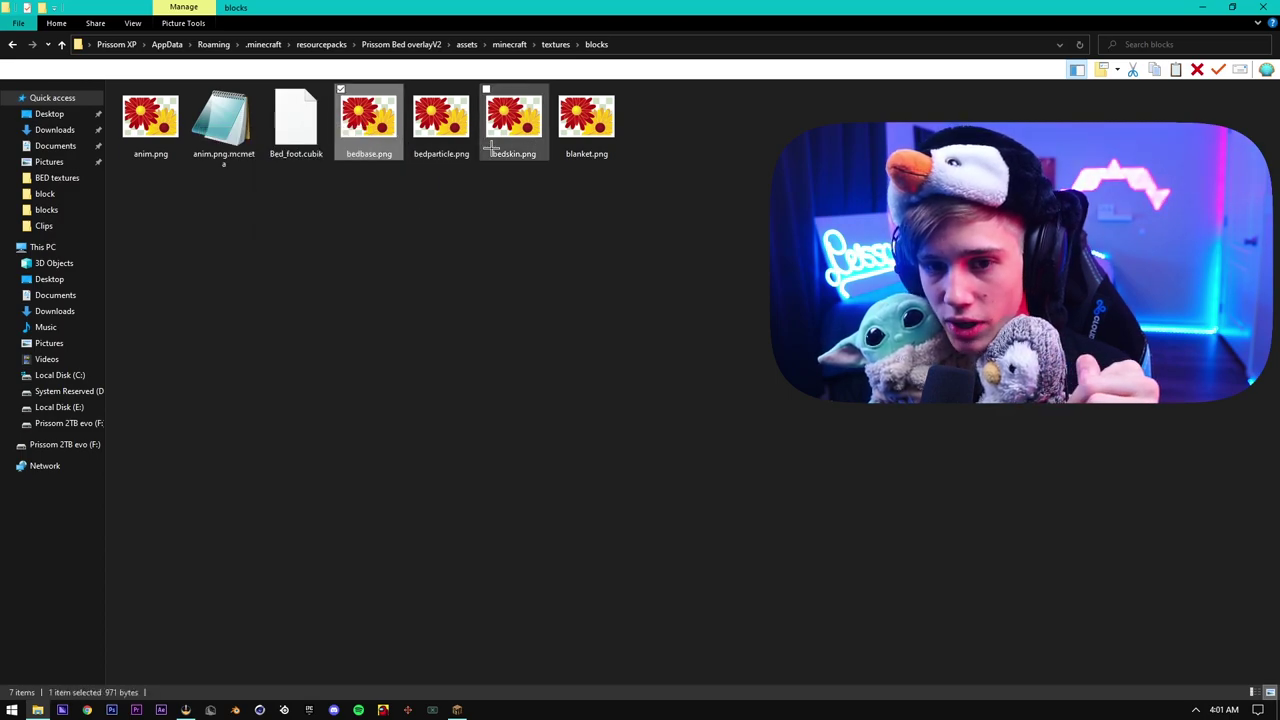
key("Return")
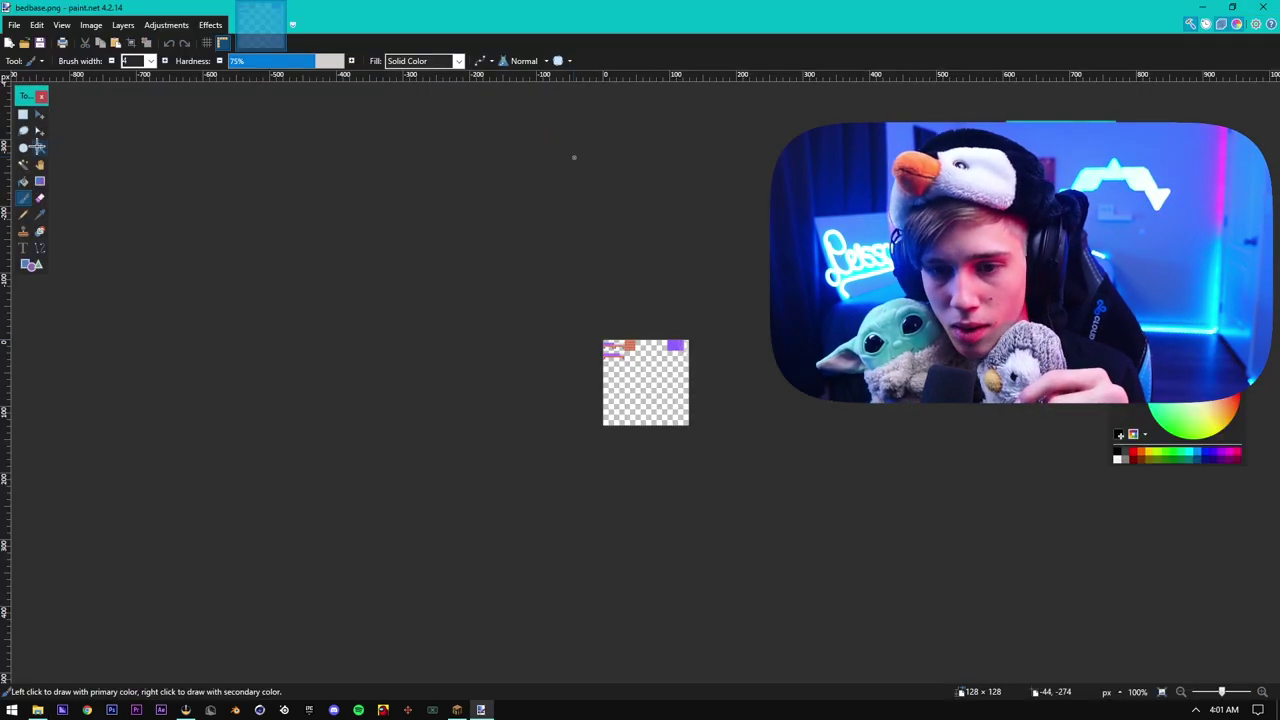
left_click(38, 147)
left_click_drag(194, 188, 986, 371)
scroll(374, 289, "down", 1)
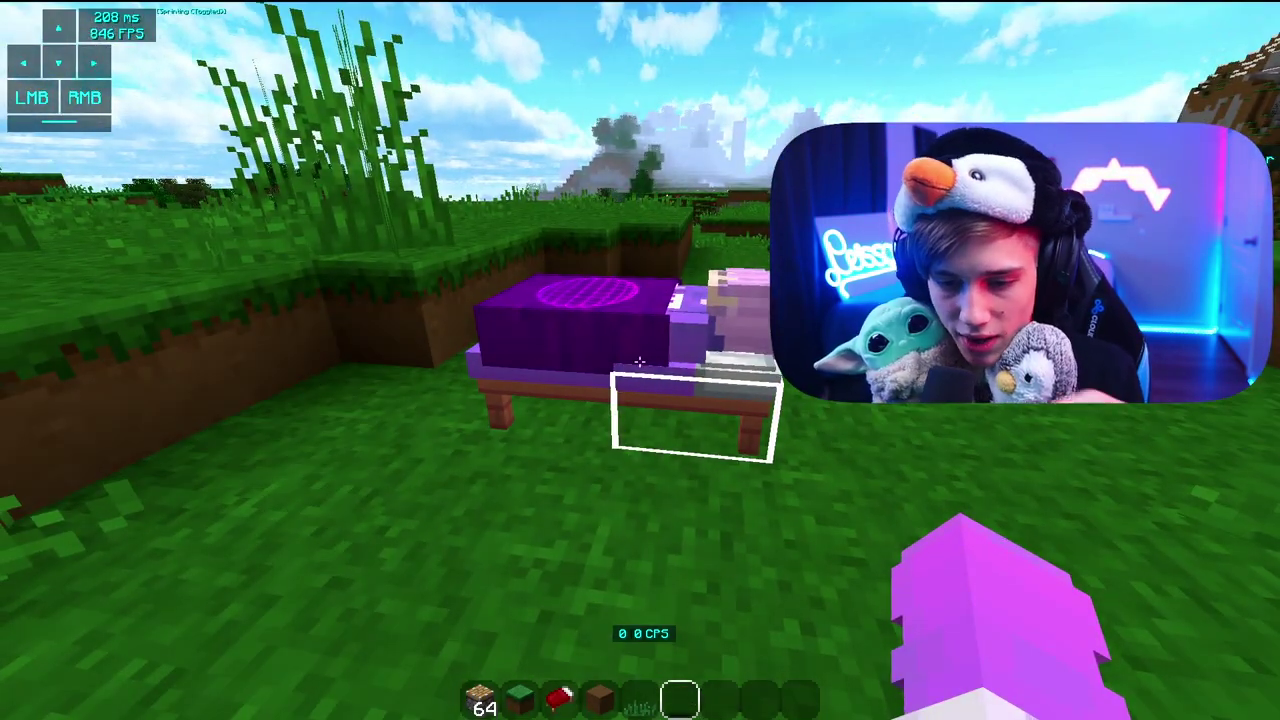
key("Escape")
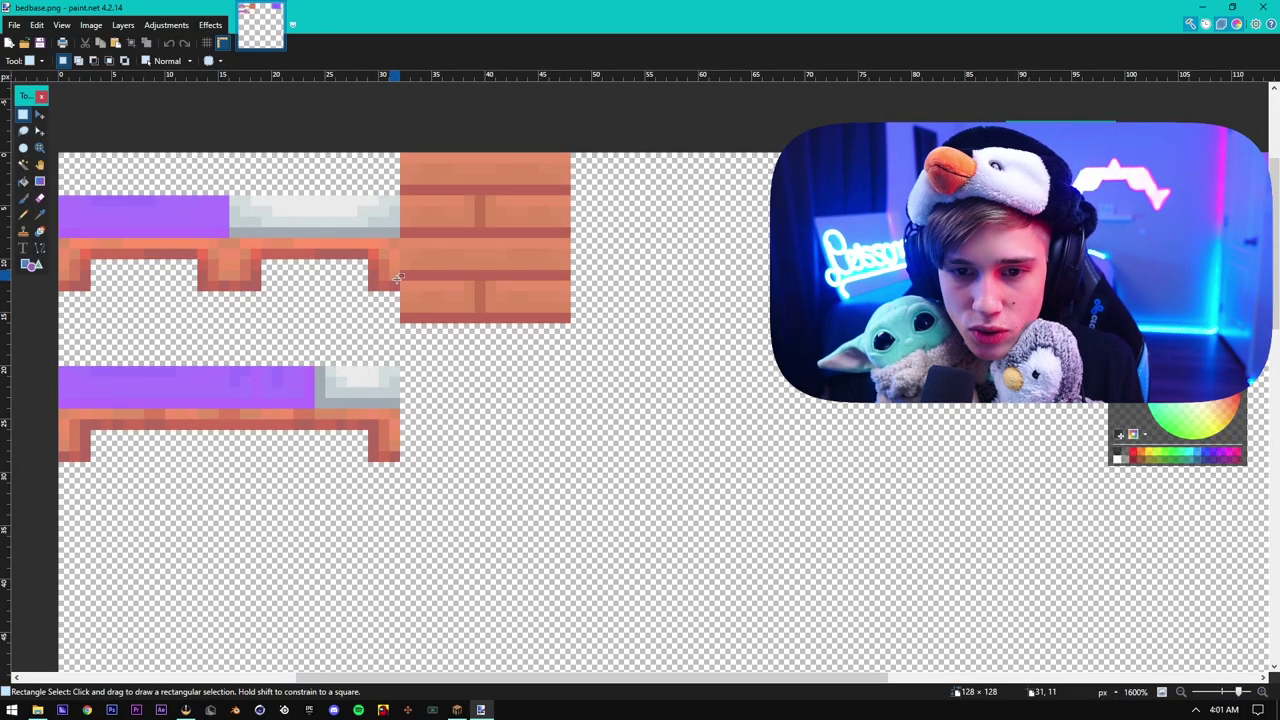
Step: Select both wooden bed frame strips and the plank square, and shift their hue to 17 with Hue / Saturation
mouse_move(400, 292)
left_mouse_down()
mouse_move(218, 240)
mouse_move(45, 230)
mouse_move(40, 243)
left_mouse_up()
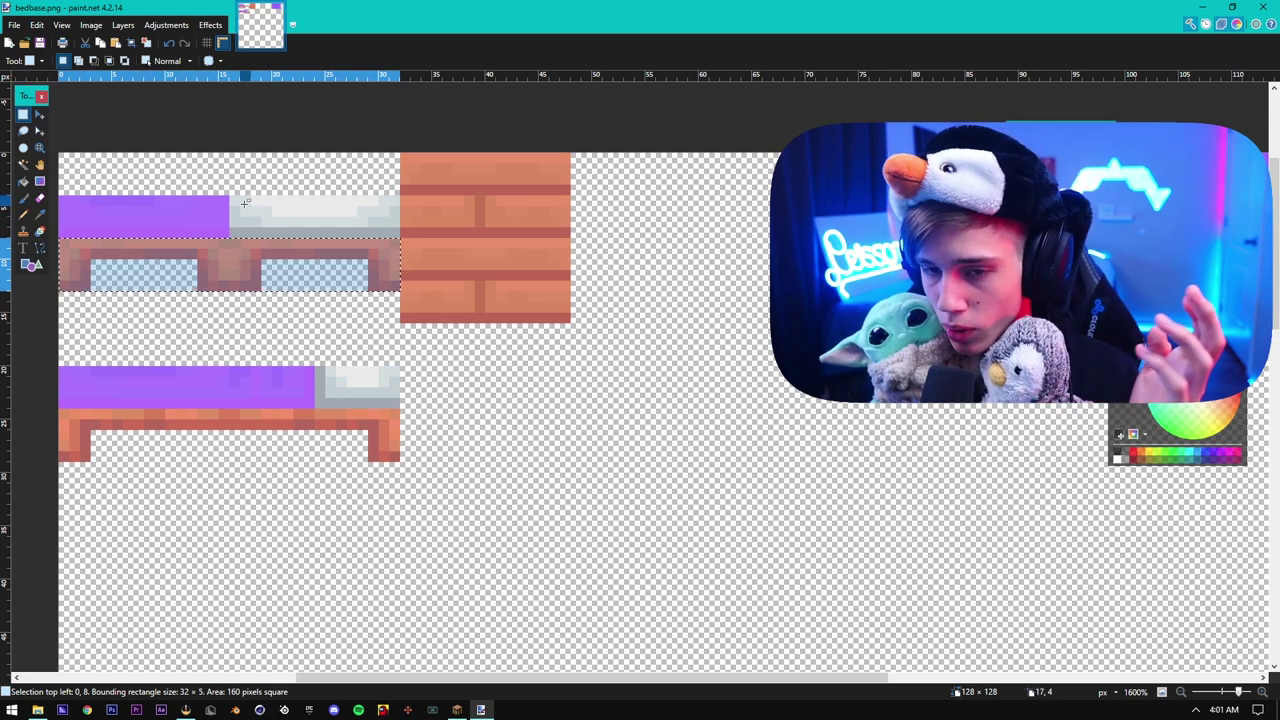
left_click(286, 263)
left_click_drag(247, 251, 74, 254)
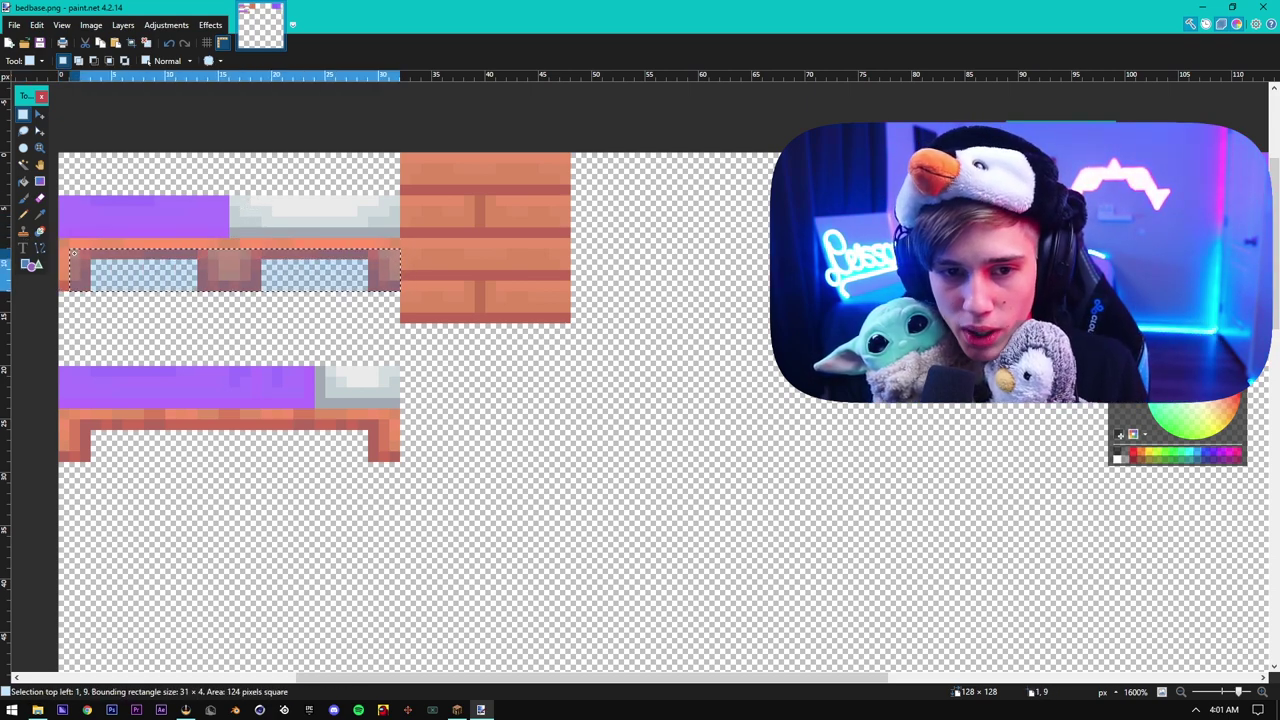
left_click_drag(401, 153, 558, 320)
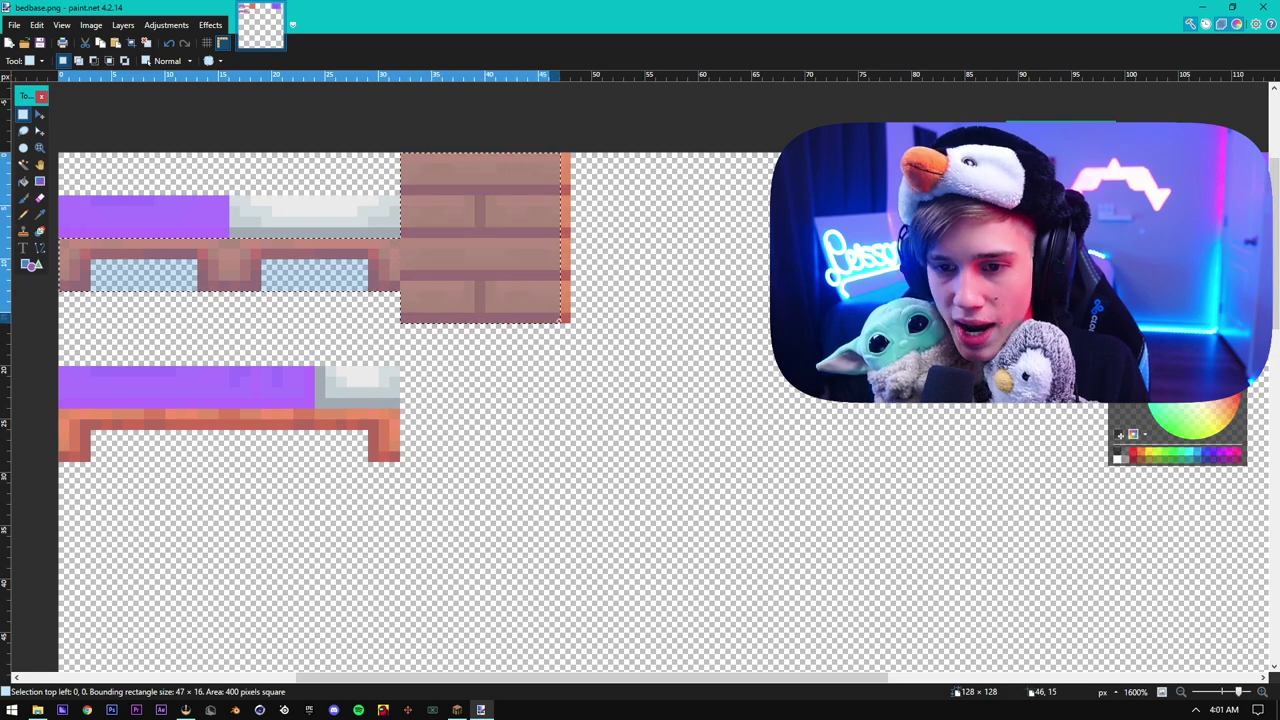
left_click_drag(390, 456, 47, 411)
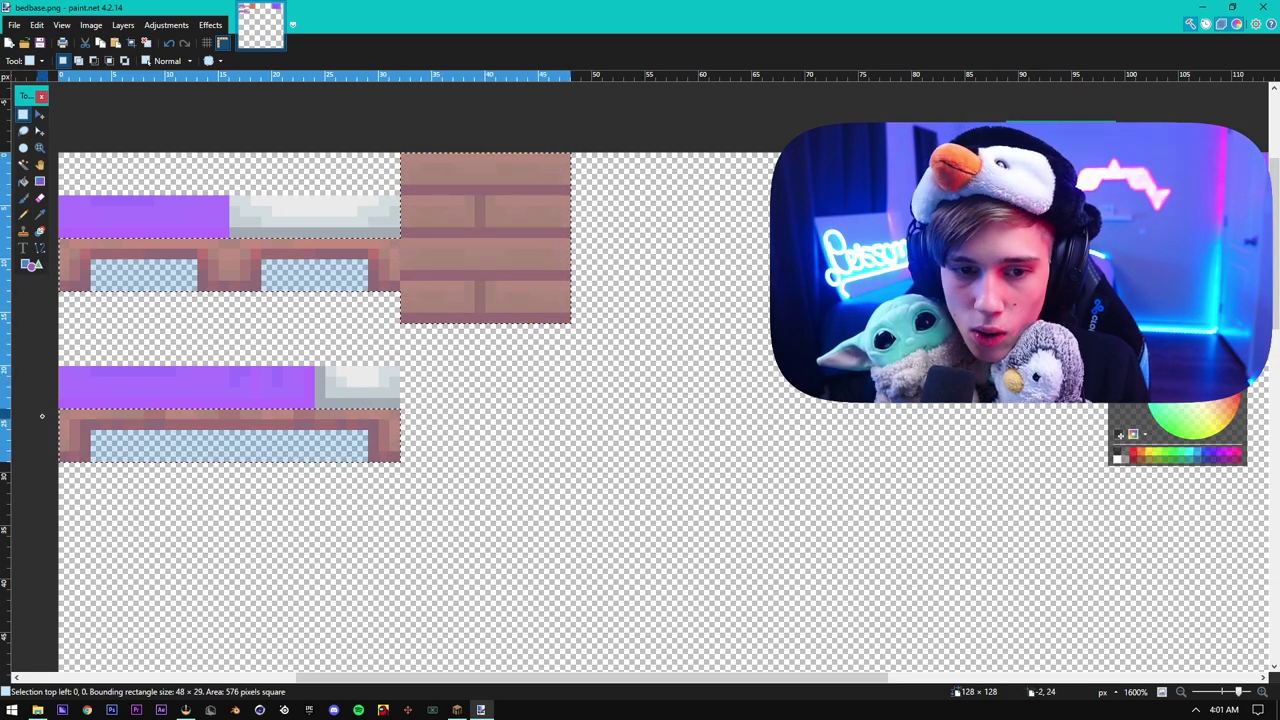
left_click(166, 24)
left_click(200, 107)
left_click_drag(608, 316, 613, 316)
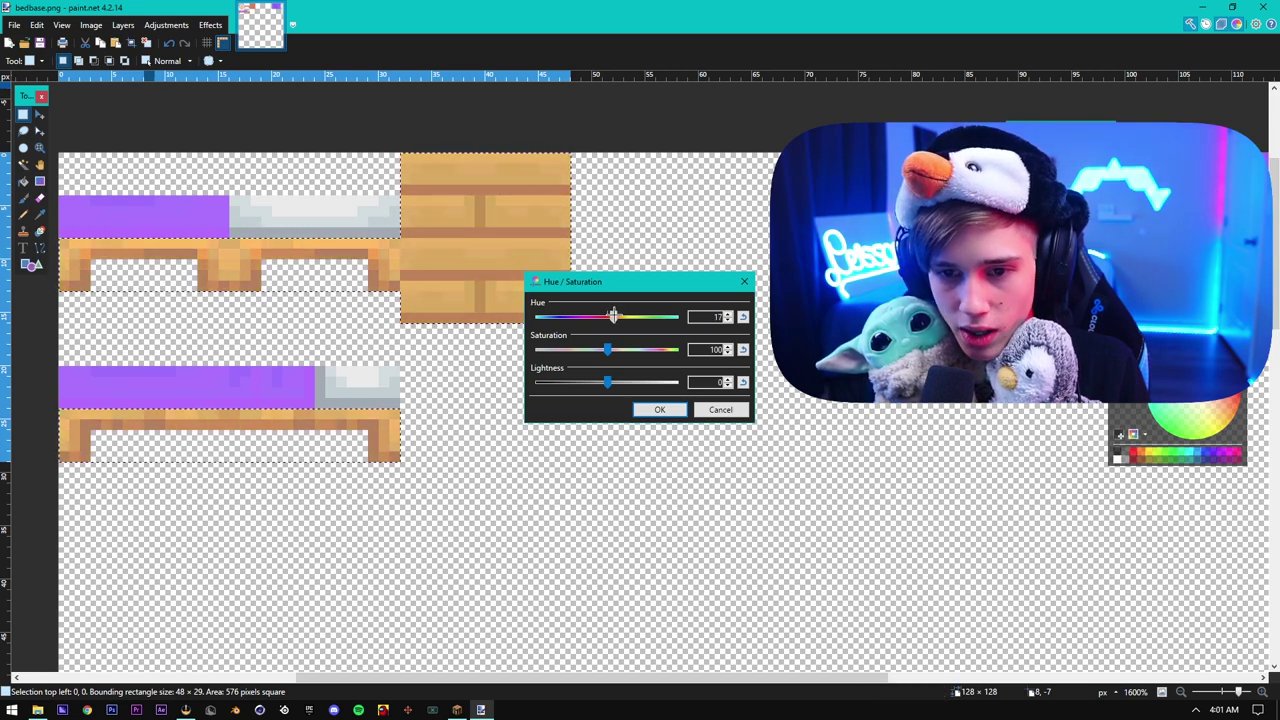
left_click(659, 409)
Step: Select every purple blanket area in bedbase.png and recolour them green with reduced saturation using Hue / Saturation
left_click_drag(58, 187, 229, 240)
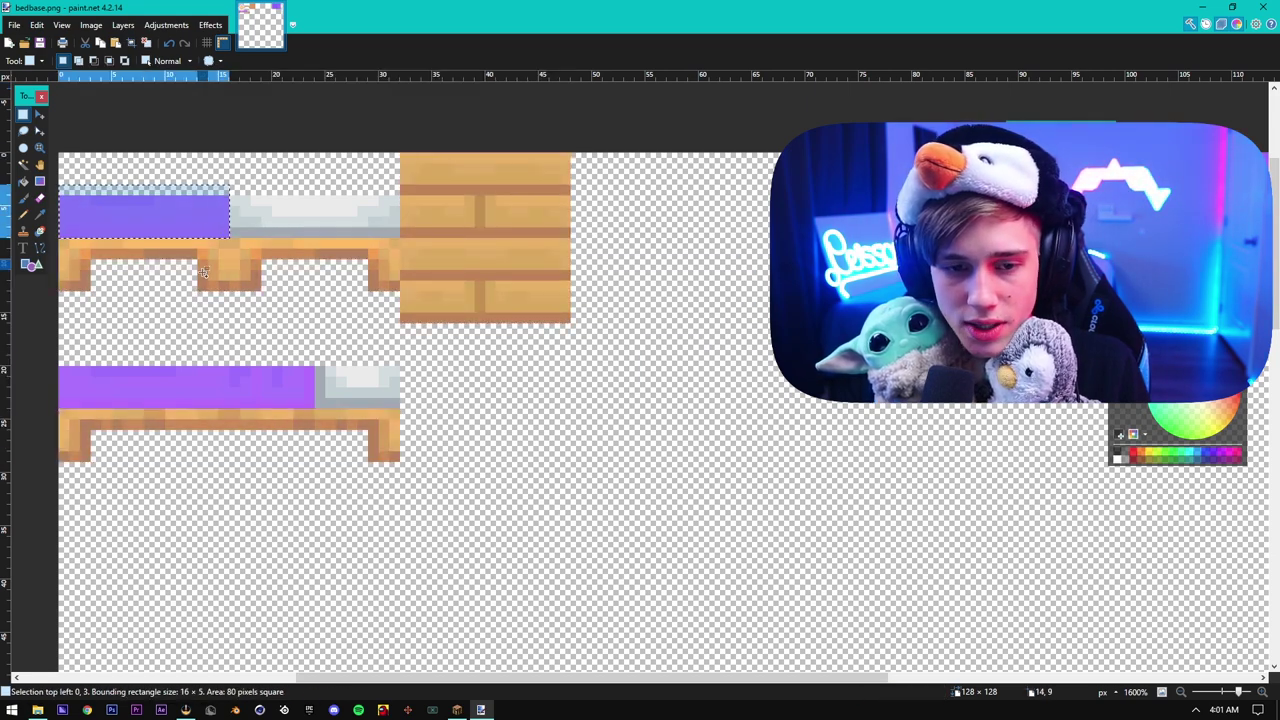
left_click_drag(52, 358, 310, 405)
left_click_drag(769, 678, 992, 668)
left_click_drag(536, 148, 866, 328)
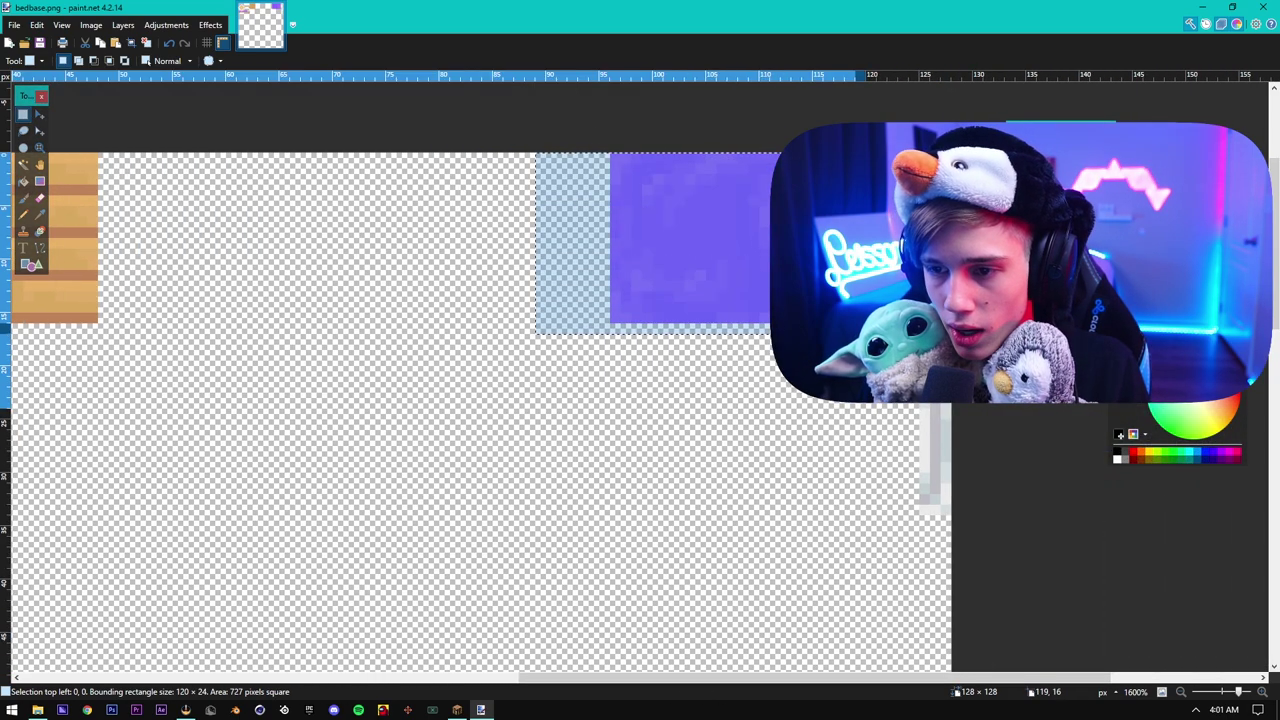
left_click(166, 25)
left_click(229, 103)
left_click_drag(607, 316, 538, 316)
left_click_drag(607, 349, 563, 349)
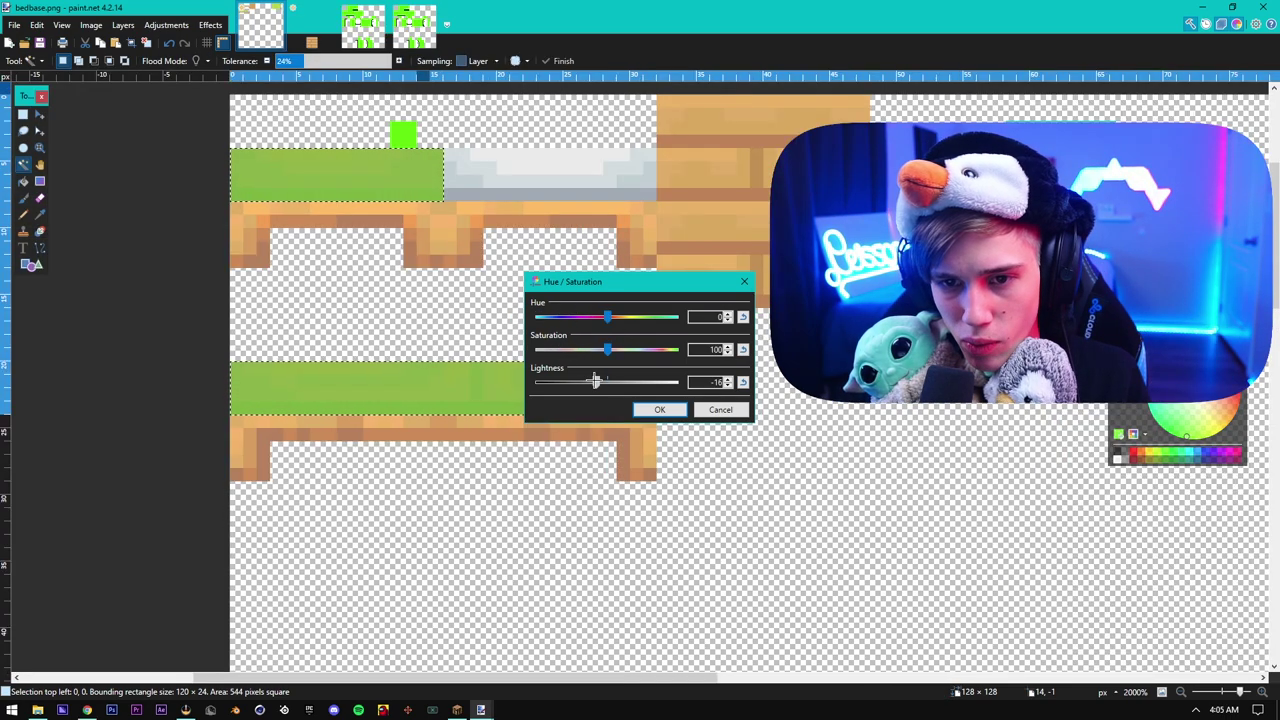
Step: Adjust the selected green blanket areas to hue 30, saturation 112 and lightness -16
left_click_drag(607, 316, 616, 314)
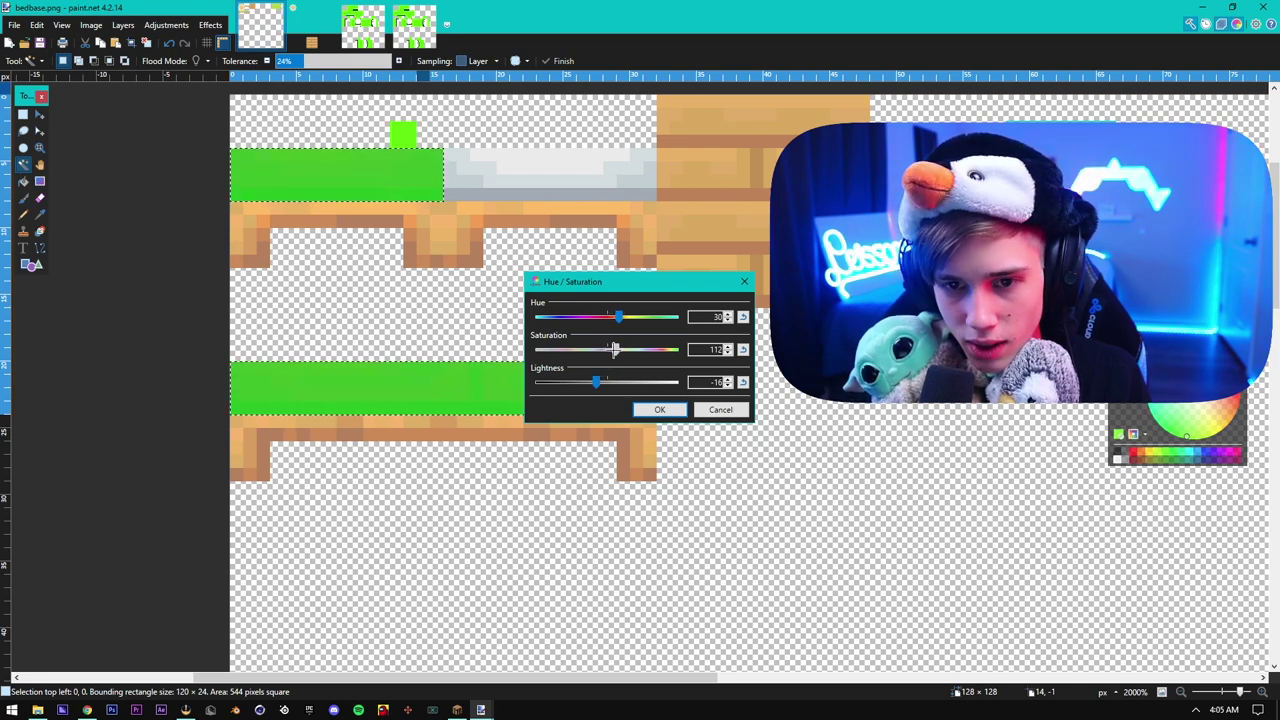
left_click(657, 407)
Step: Delete the stray green square above the upper blanket strip and save bedbase.png
left_click(383, 128)
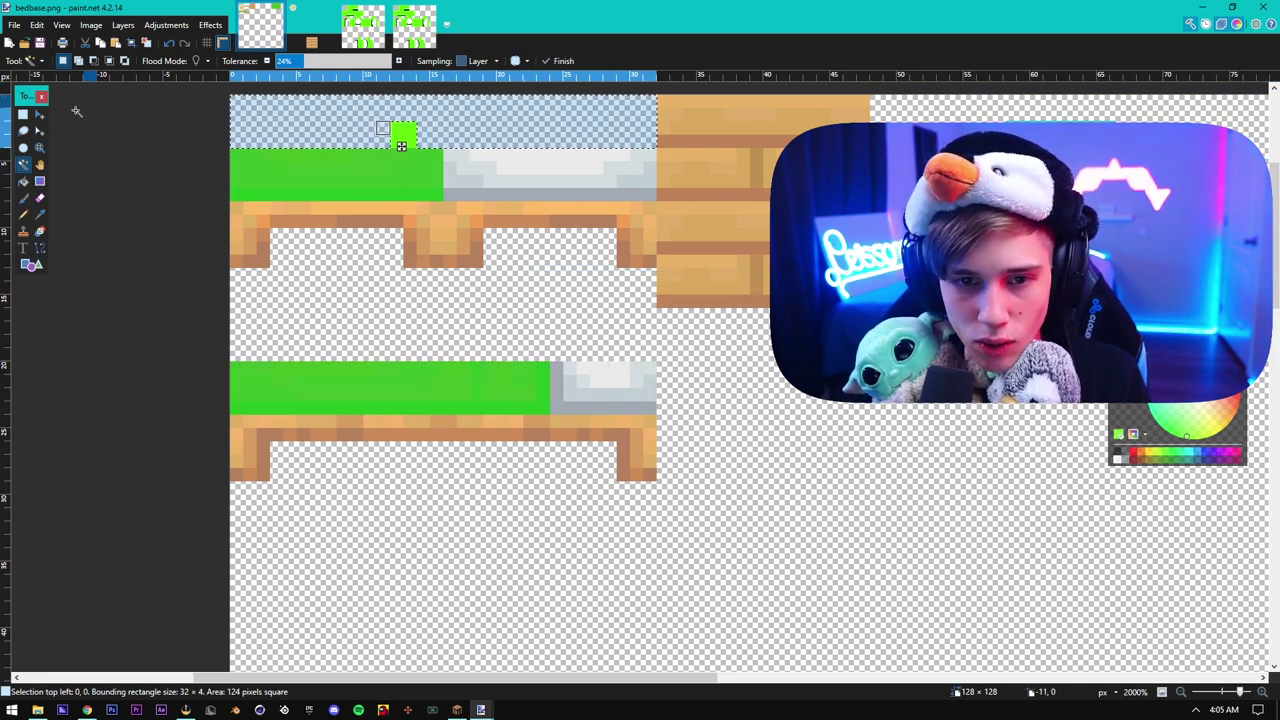
left_click(23, 114)
left_click_drag(355, 112, 428, 144)
key("Delete")
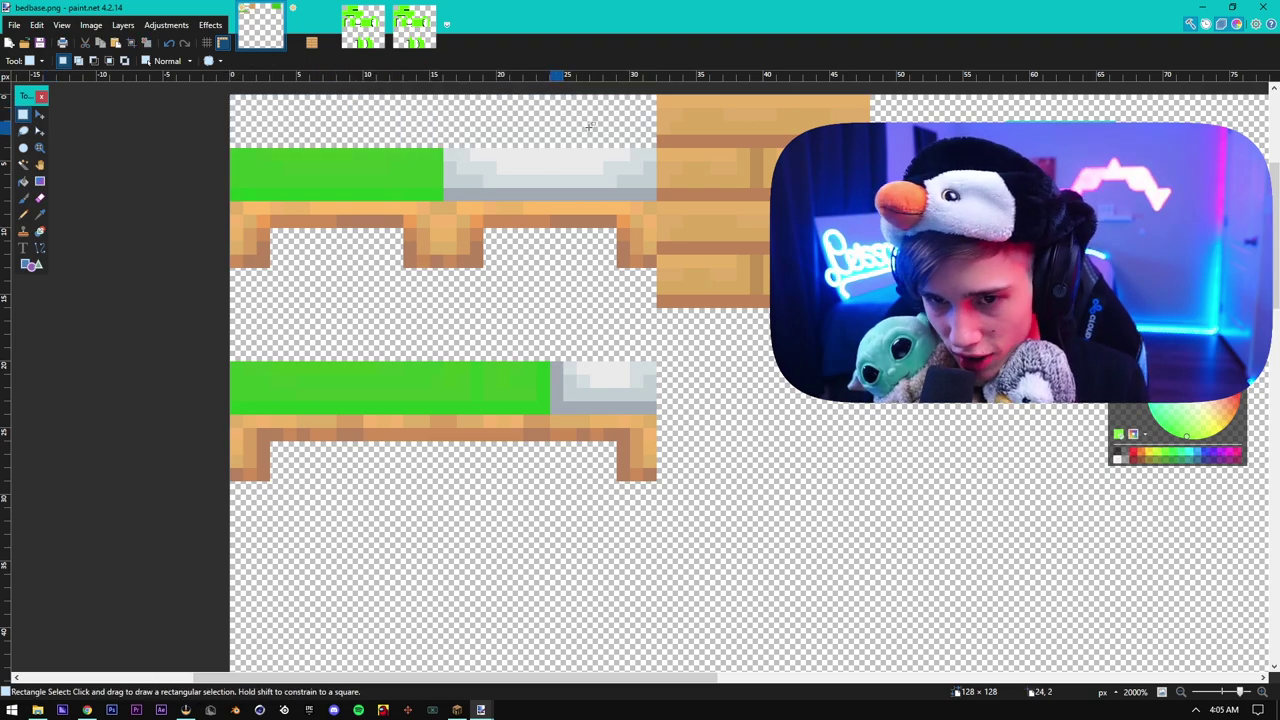
left_click(15, 25)
left_click(40, 113)
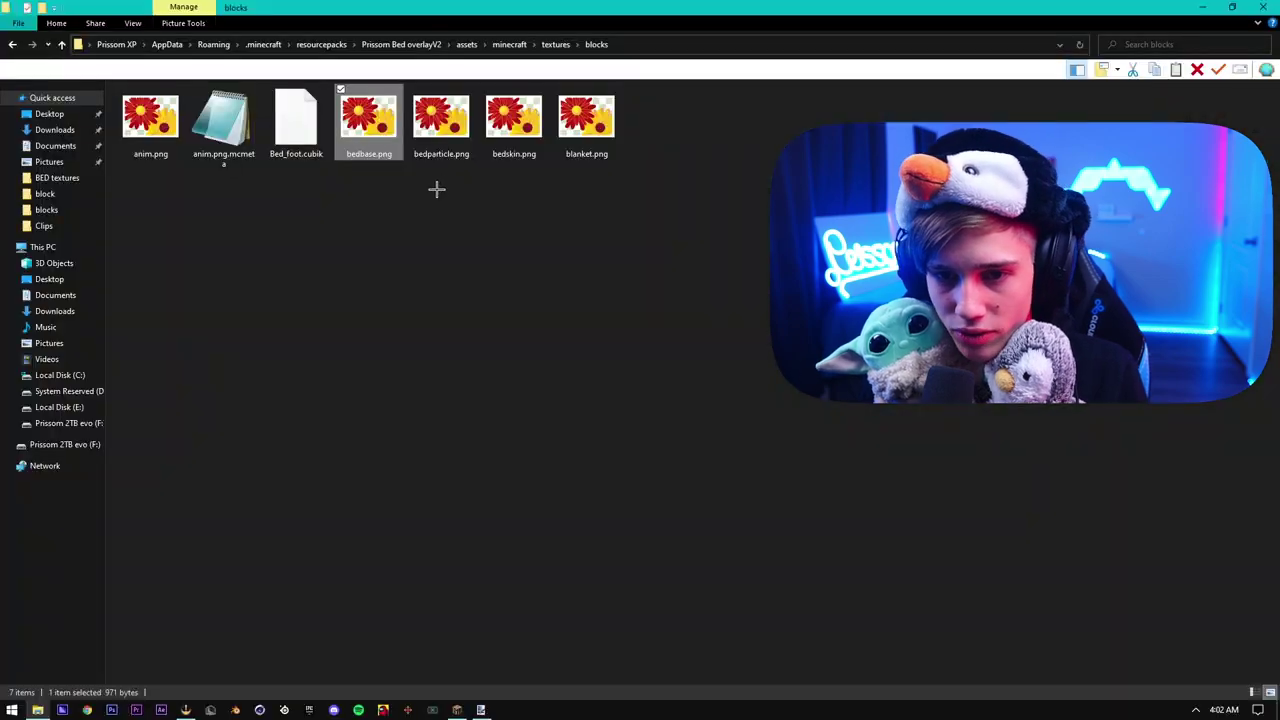
Step: Open bedparticle.png in paint.net and select the 16 × 16 plank square in bedbase.png
left_click(463, 141)
double_click(463, 141)
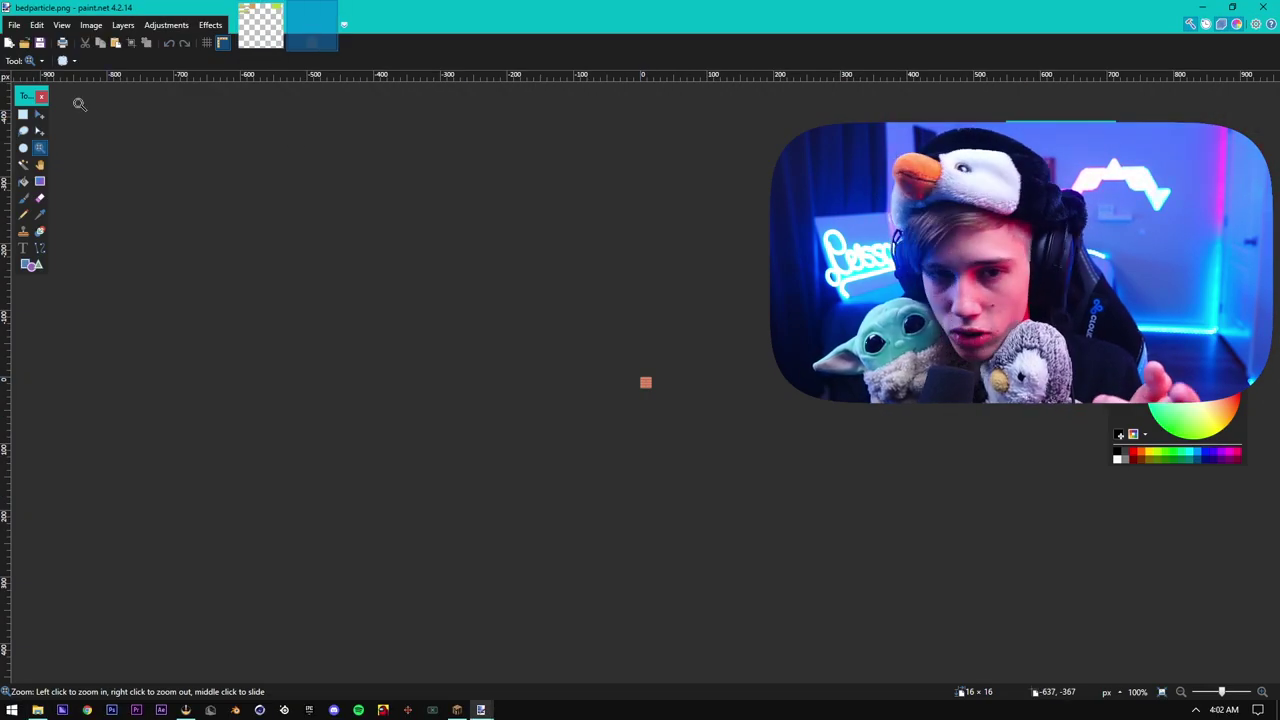
left_click(262, 28)
left_click(25, 115)
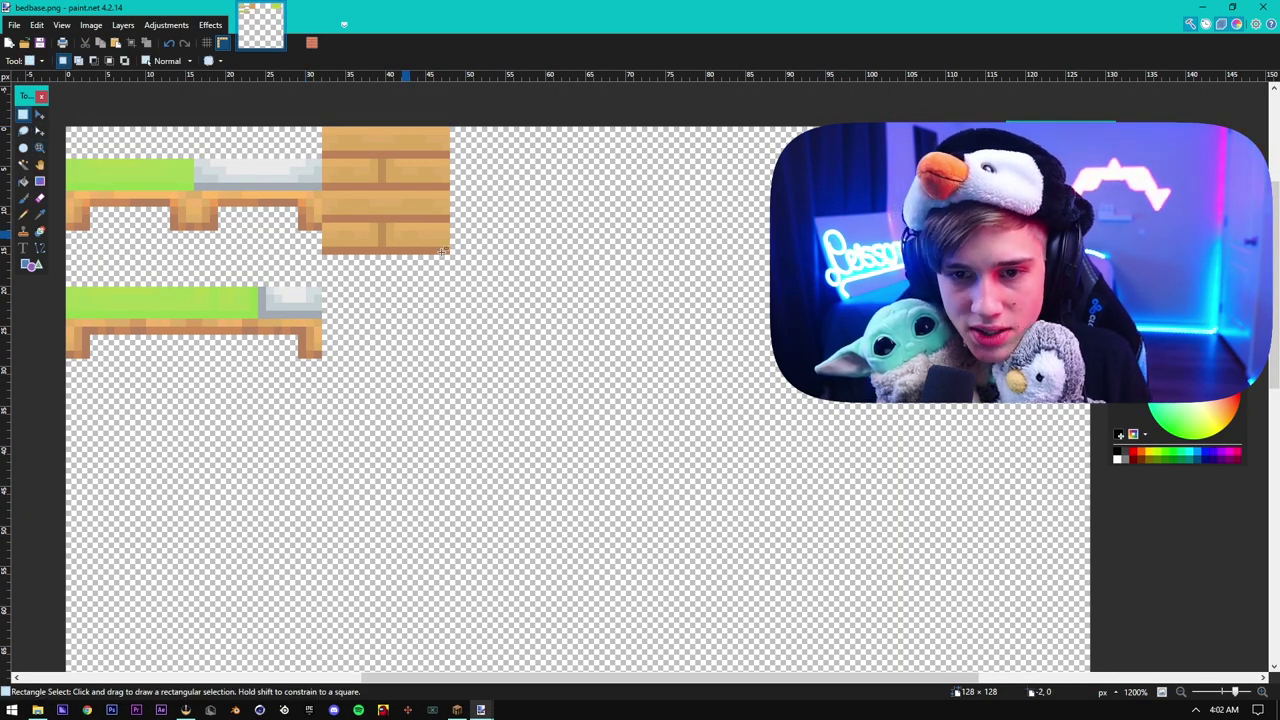
left_click_drag(451, 246, 324, 129)
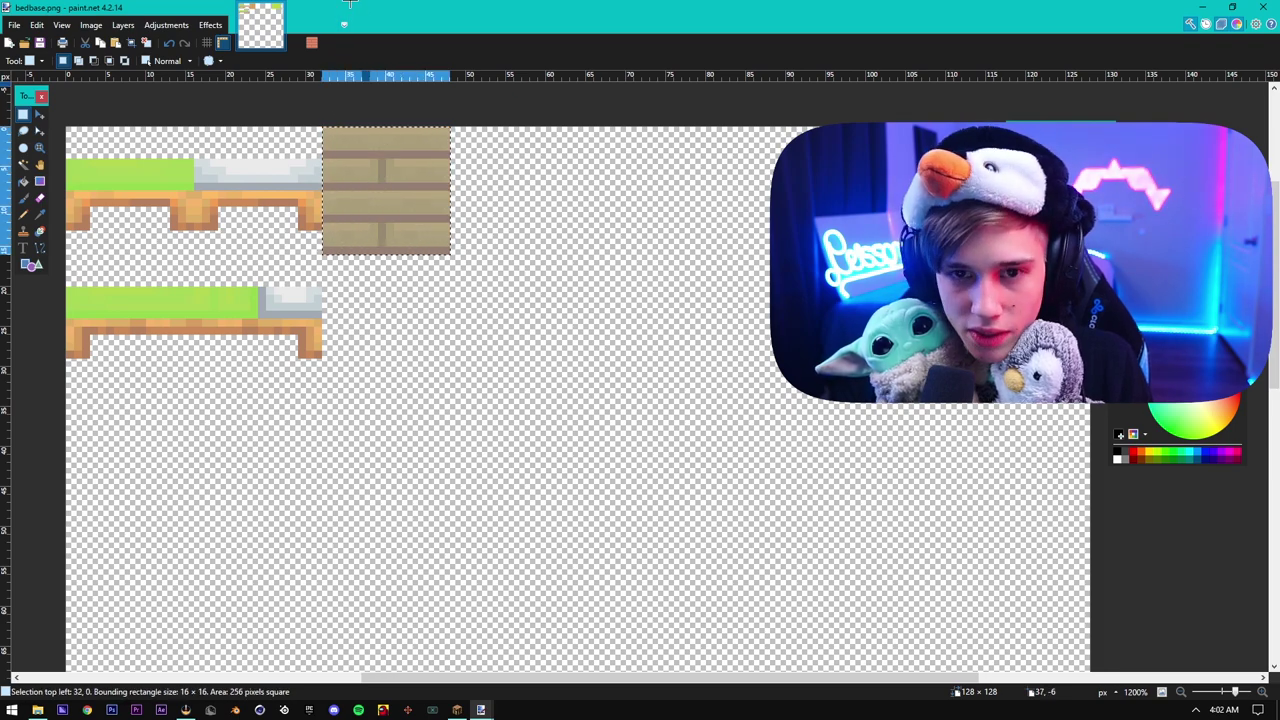